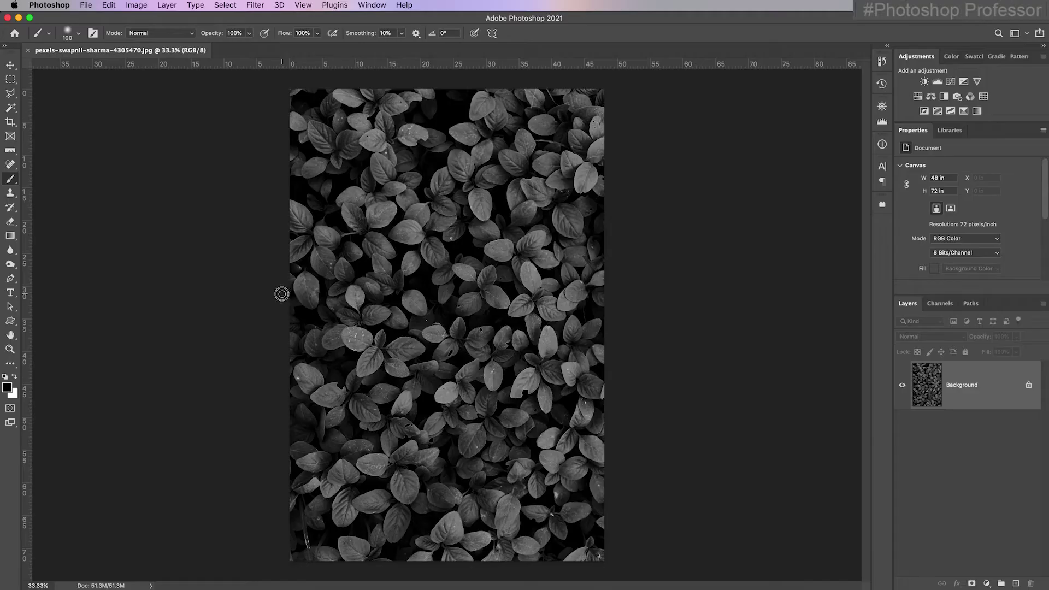
After the locked-layer warning, unlock the Background layer so it becomes Layer 0.
{"action": "left_click_drag", "start_coordinate": [501, 315], "coordinate": [245, 235]}
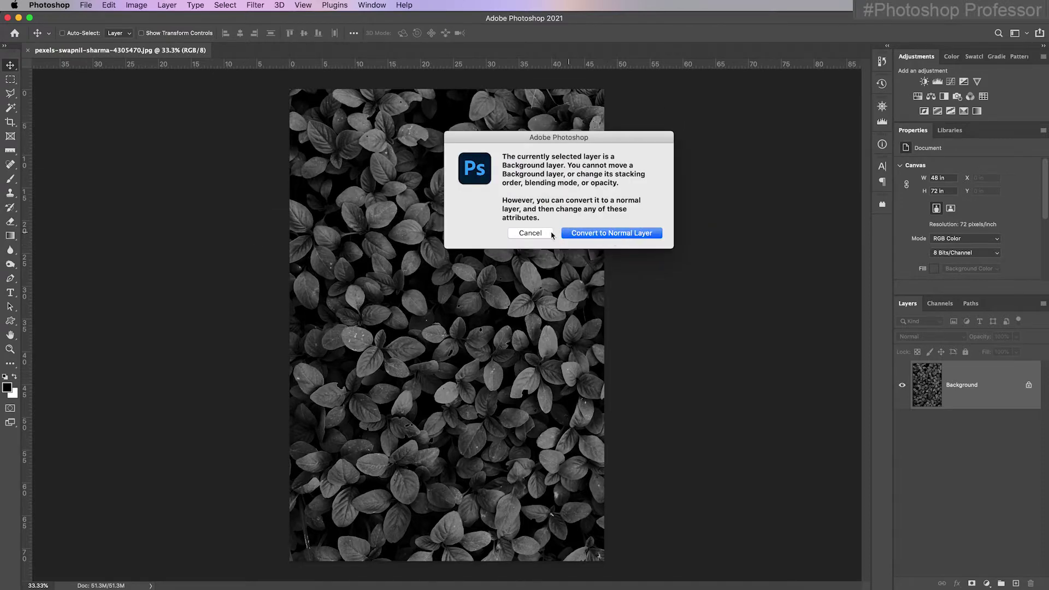
{"action": "left_click", "coordinate": [531, 232]}
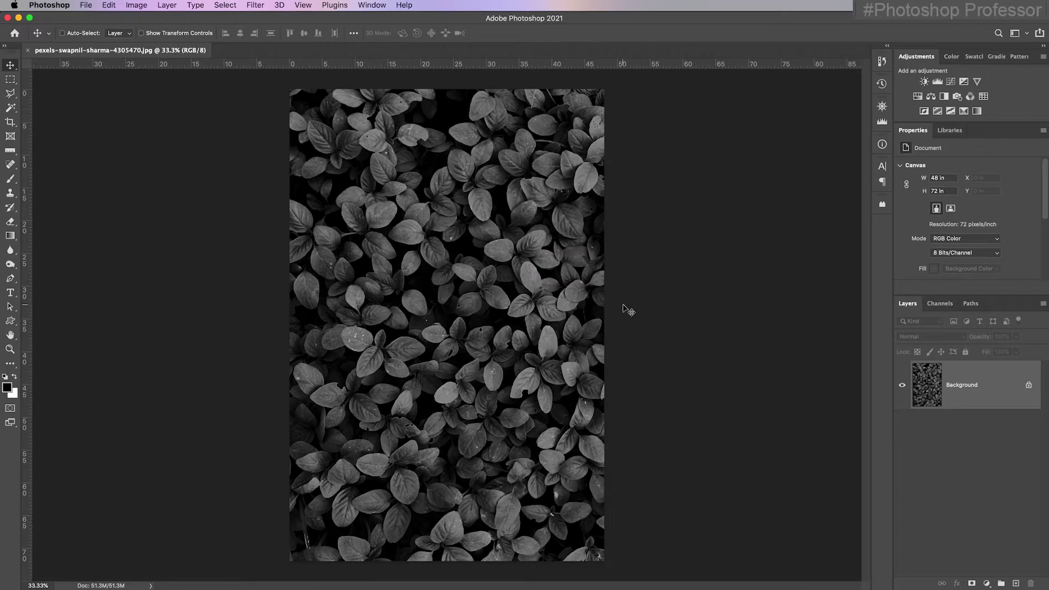
{"action": "left_click", "coordinate": [1030, 386]}
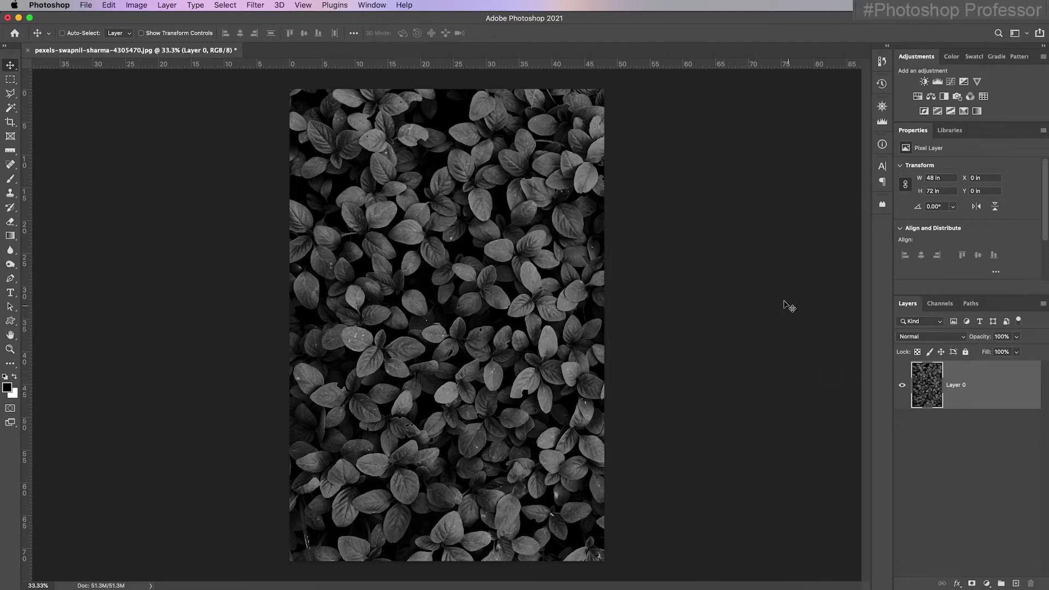
Show the Histogram panel from the Window menu to inspect the leaf photo's tones.
{"action": "left_click", "coordinate": [365, 6]}
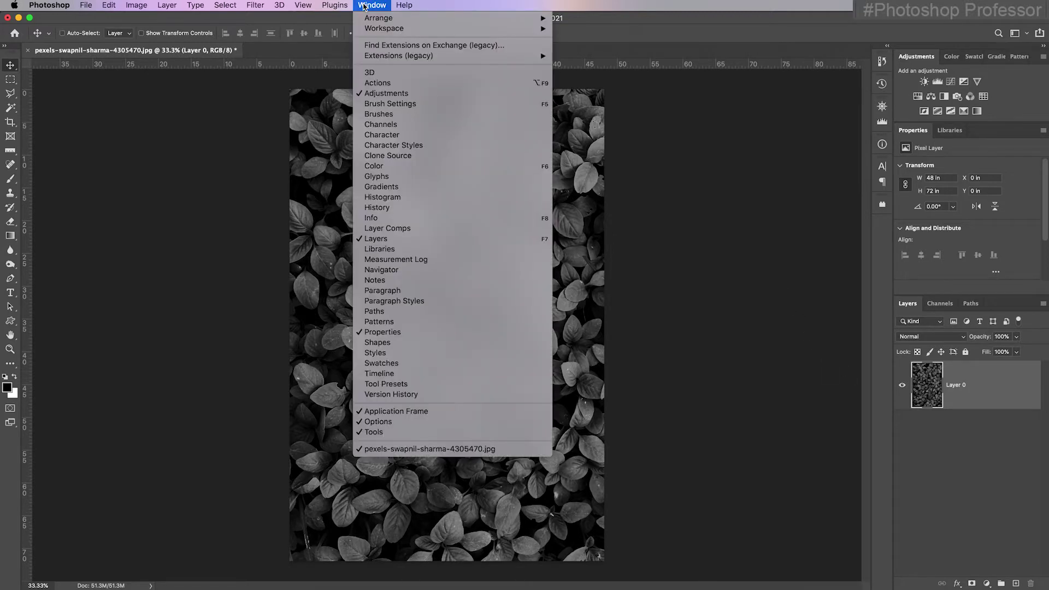
{"action": "left_click", "coordinate": [406, 197]}
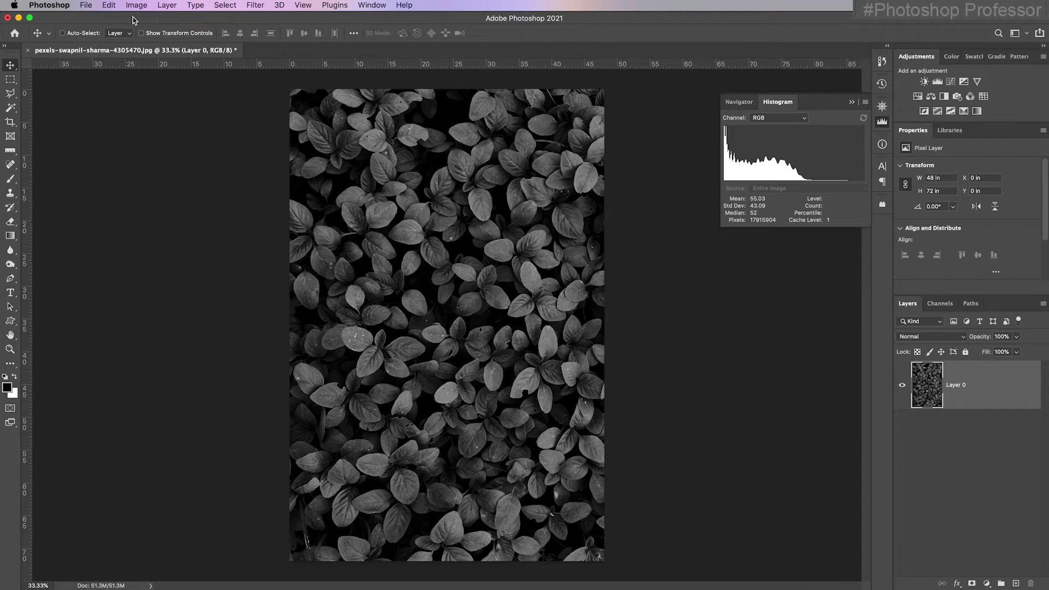
{"action": "left_click", "coordinate": [137, 8]}
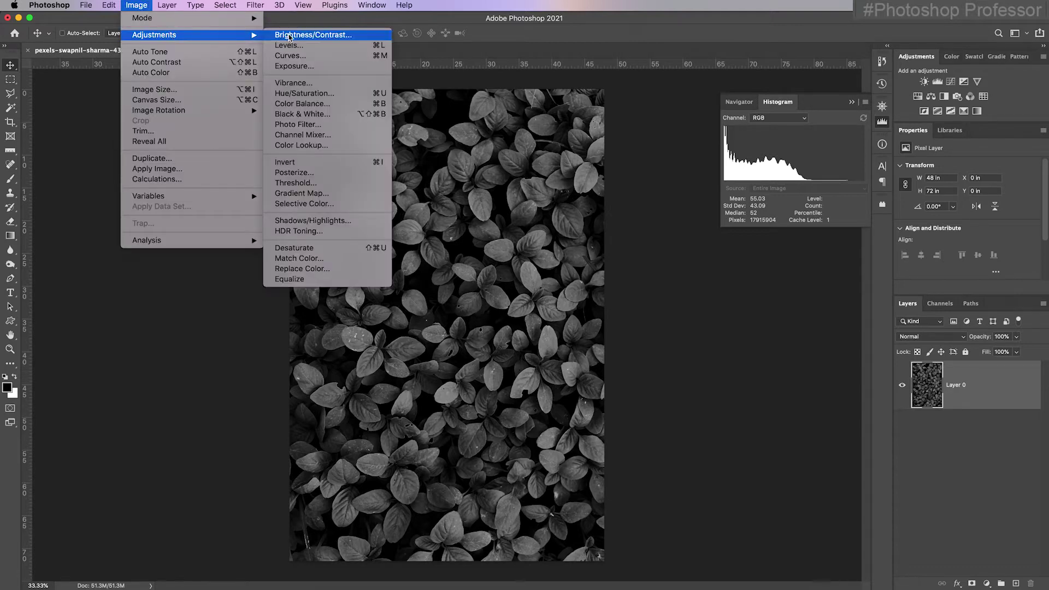
{"action": "left_click", "coordinate": [358, 39]}
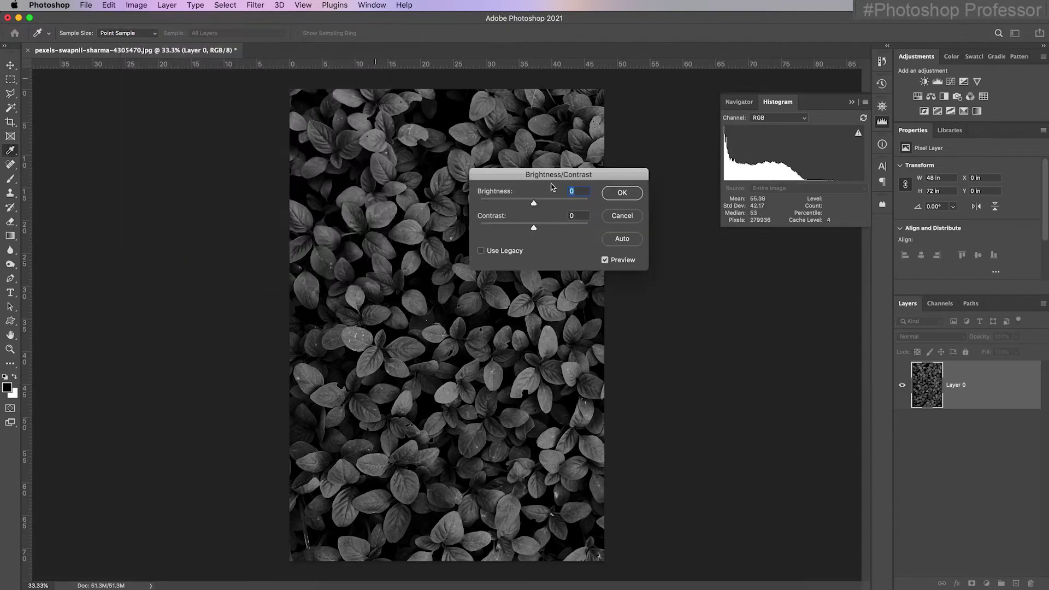
{"action": "left_click_drag", "start_coordinate": [533, 204], "coordinate": [590, 208]}
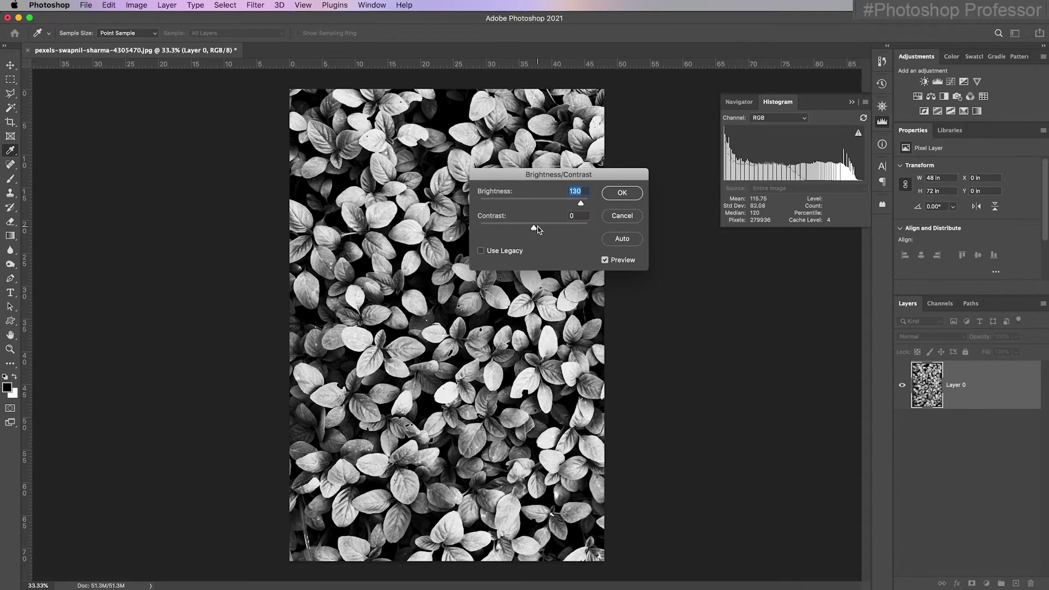
{"action": "mouse_move", "coordinate": [533, 228]}
{"action": "left_mouse_down"}
{"action": "mouse_move", "coordinate": [553, 231]}
{"action": "mouse_move", "coordinate": [505, 232]}
{"action": "left_mouse_up"}
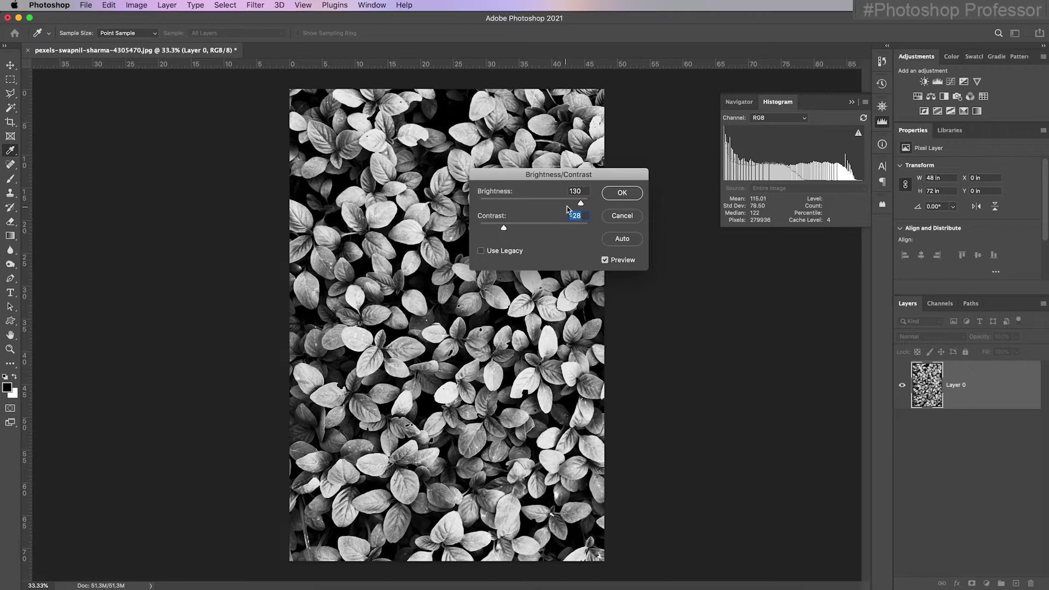
{"action": "mouse_move", "coordinate": [582, 203]}
{"action": "left_mouse_down"}
{"action": "mouse_move", "coordinate": [574, 205]}
{"action": "mouse_move", "coordinate": [587, 206]}
{"action": "left_mouse_up"}
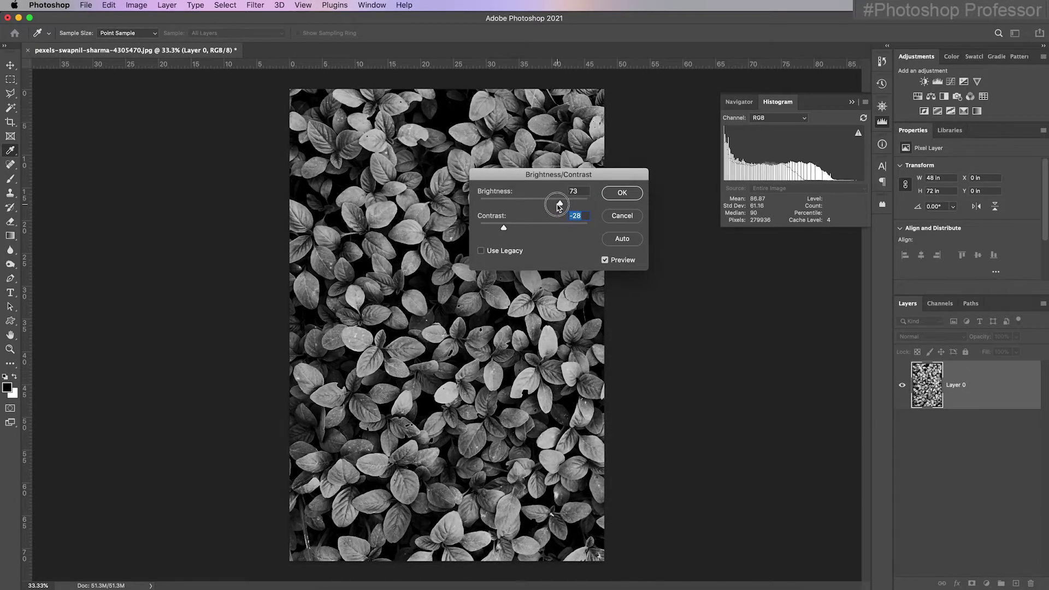
{"action": "left_click_drag", "start_coordinate": [586, 206], "coordinate": [577, 203]}
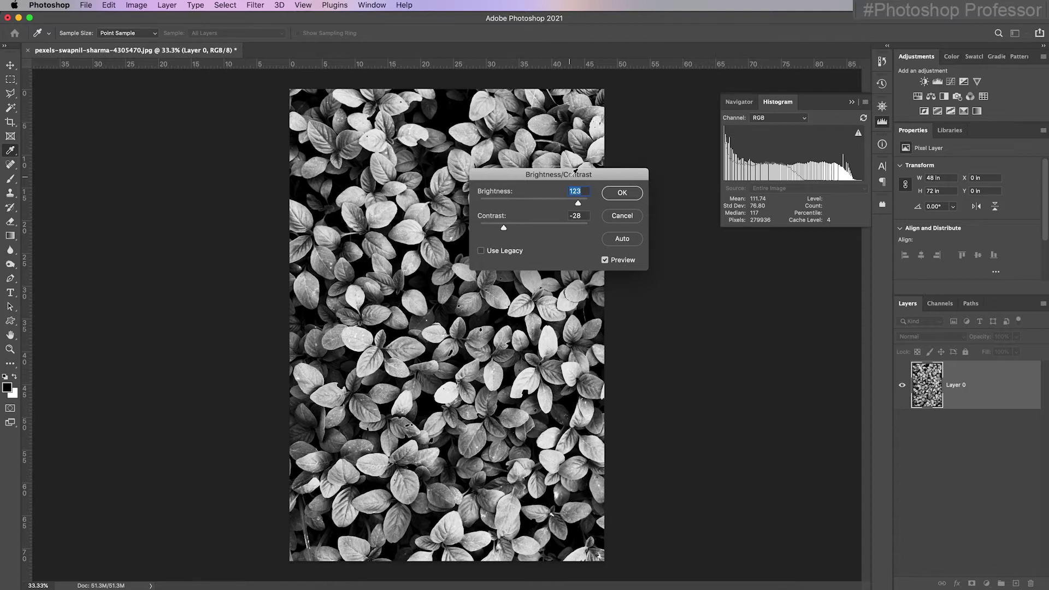
{"action": "left_click", "coordinate": [622, 215]}
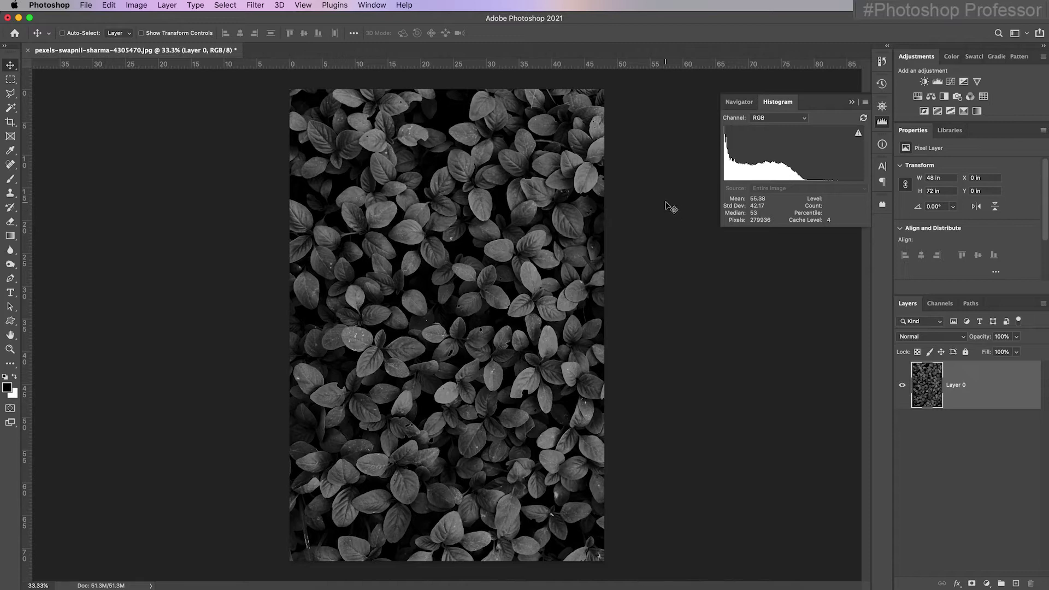
{"action": "left_click", "coordinate": [140, 8]}
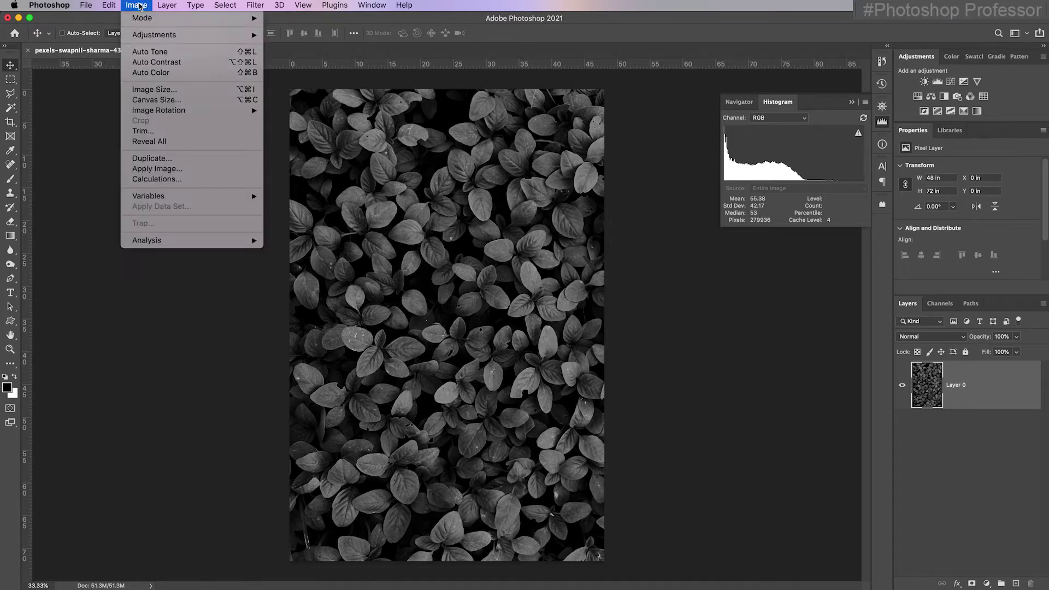
{"action": "mouse_move", "coordinate": [154, 34]}
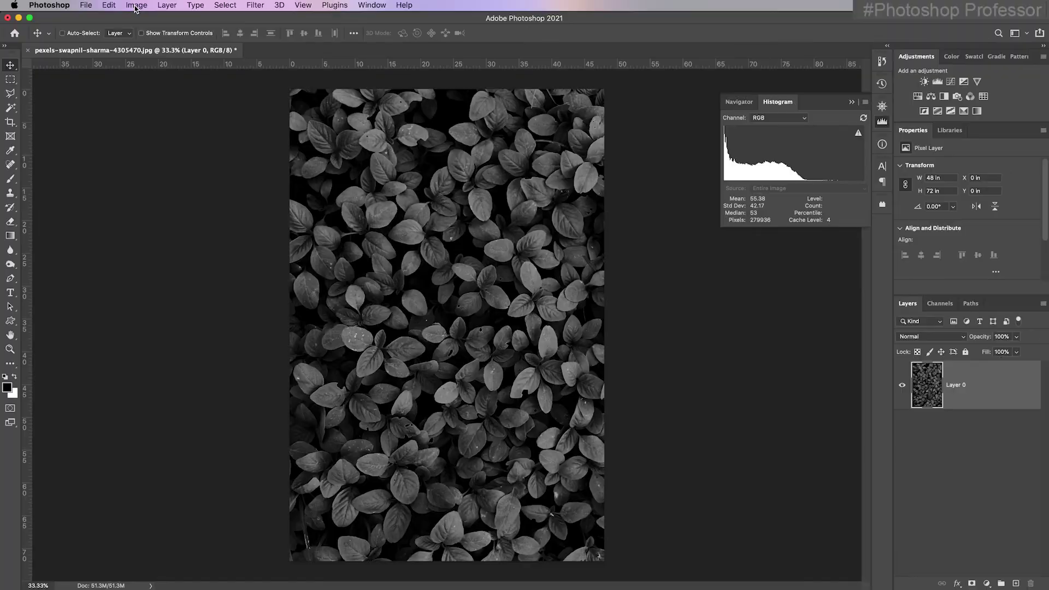
{"action": "left_click", "coordinate": [137, 7]}
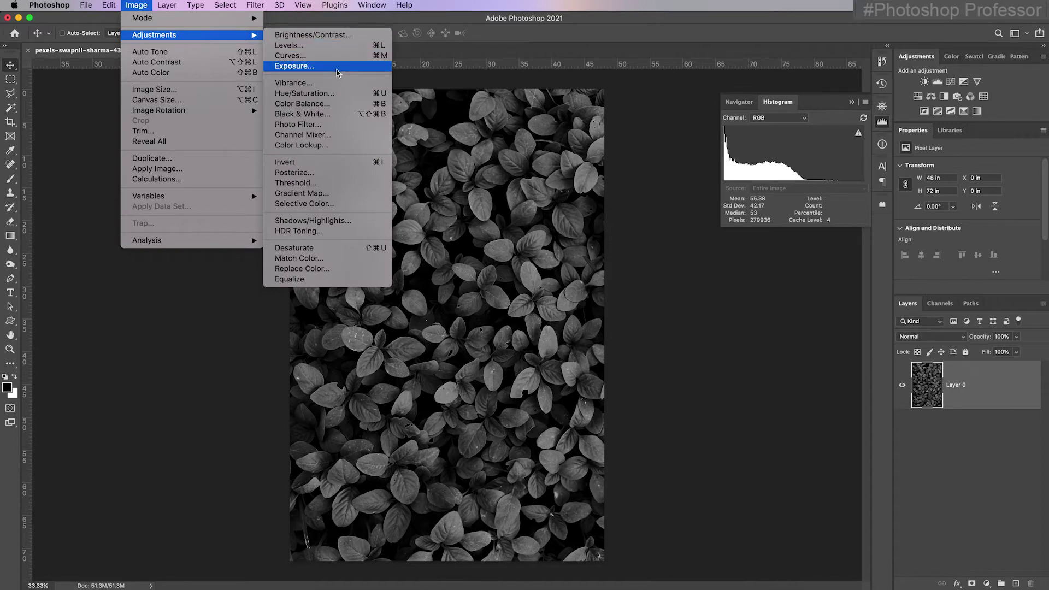
{"action": "left_click", "coordinate": [337, 74]}
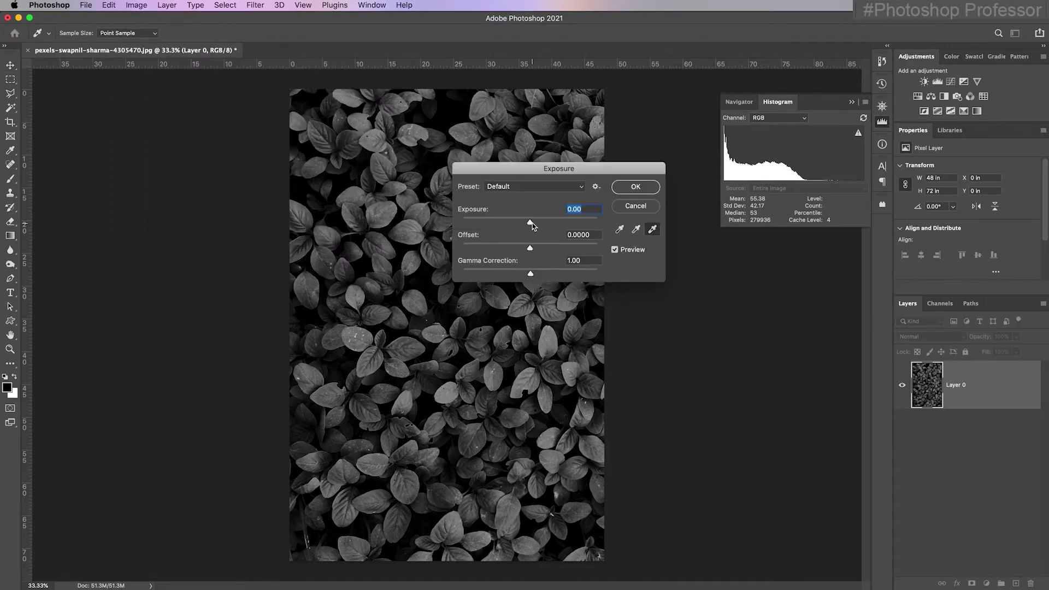
{"action": "left_click_drag", "start_coordinate": [530, 222], "coordinate": [551, 222]}
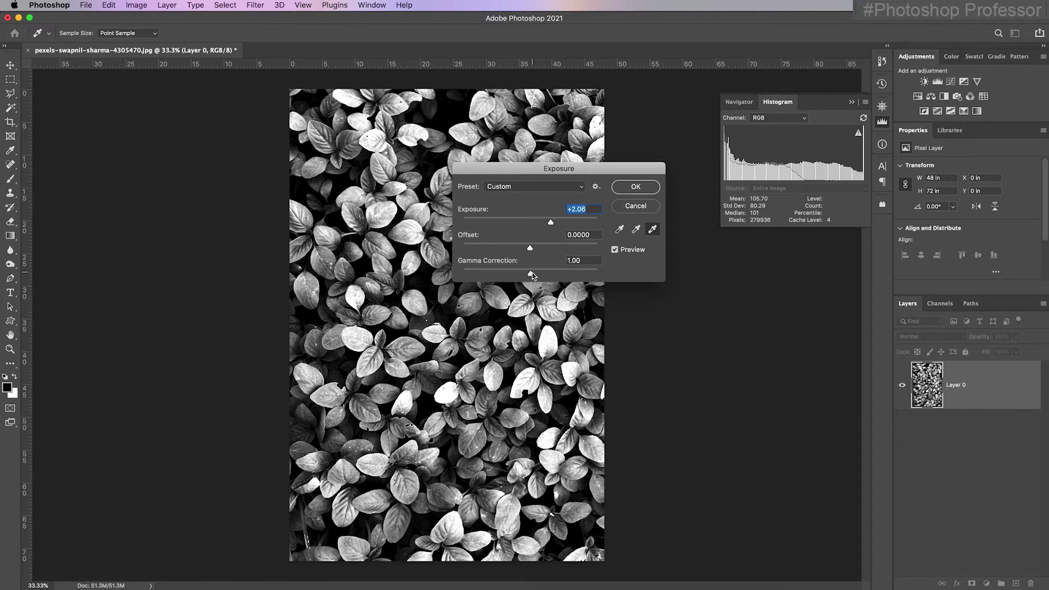
{"action": "mouse_move", "coordinate": [531, 272]}
{"action": "left_mouse_down"}
{"action": "mouse_move", "coordinate": [553, 273]}
{"action": "mouse_move", "coordinate": [482, 276]}
{"action": "left_mouse_up"}
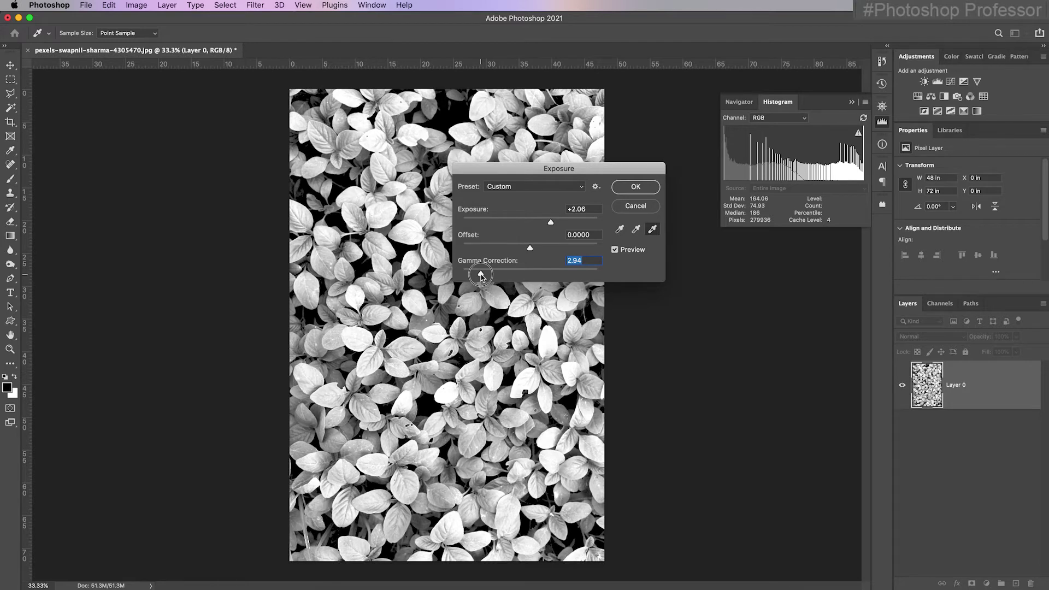
{"action": "left_click_drag", "start_coordinate": [482, 277], "coordinate": [523, 274]}
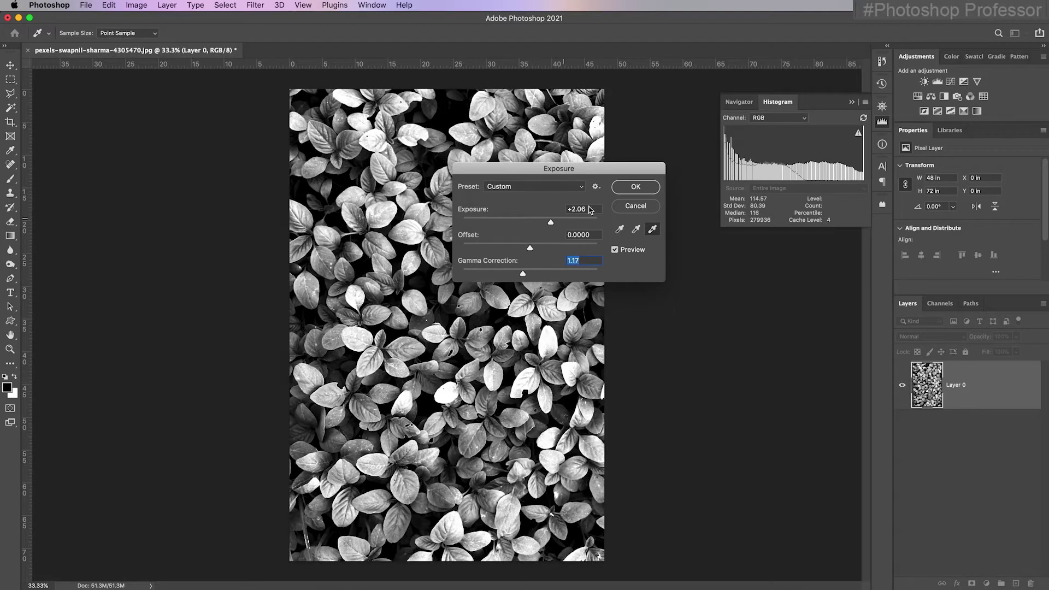
{"action": "left_click", "coordinate": [635, 206]}
{"action": "left_click", "coordinate": [137, 6]}
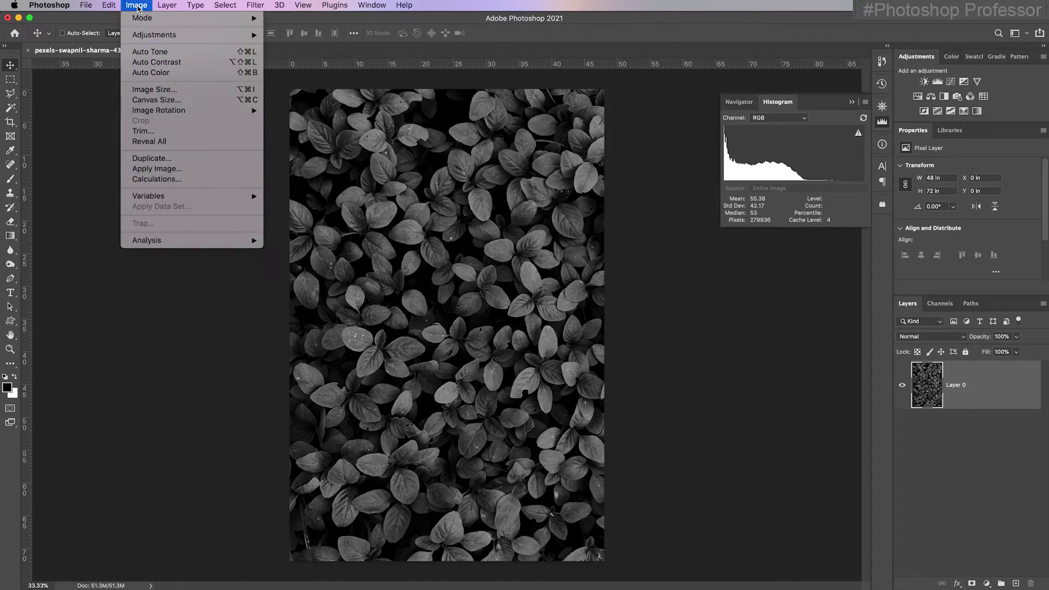
Open the Levels dialog, move it to the canvas top, and collapse the Histogram panel.
{"action": "mouse_move", "coordinate": [154, 35]}
{"action": "left_click", "coordinate": [283, 44]}
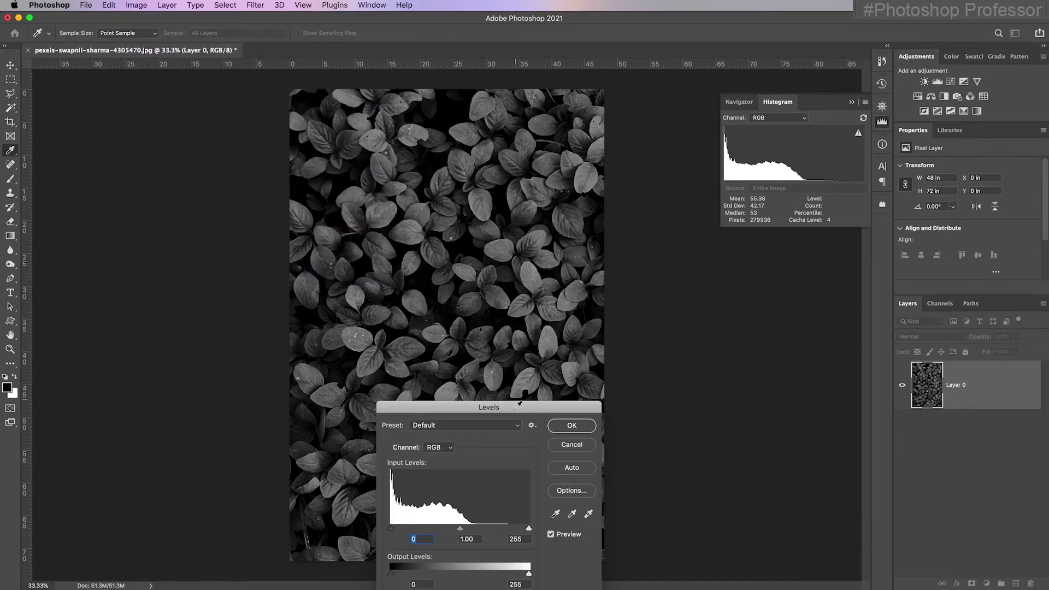
{"action": "left_click_drag", "start_coordinate": [518, 407], "coordinate": [775, 273]}
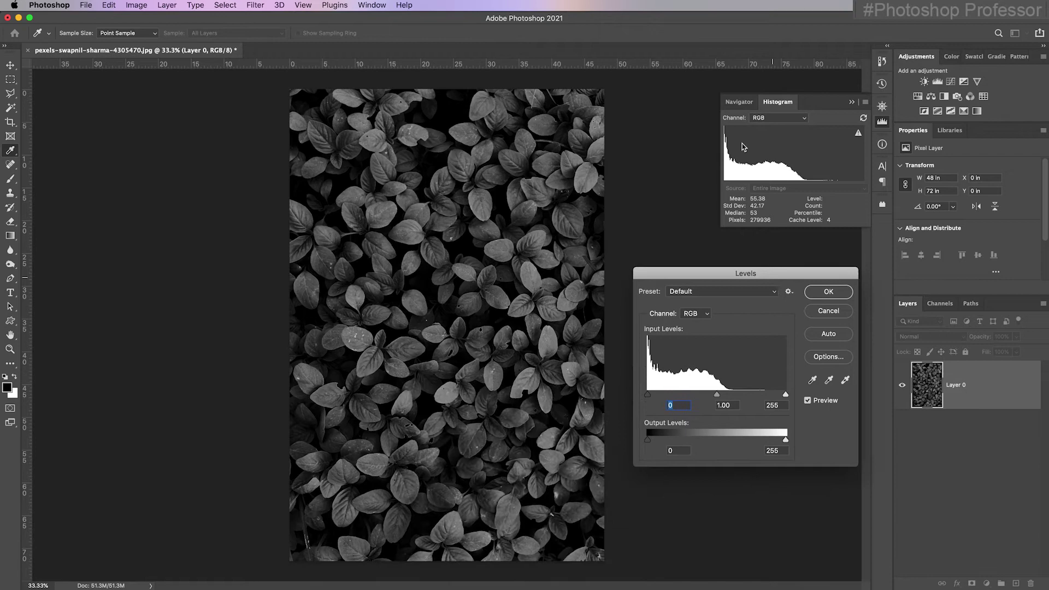
{"action": "left_click", "coordinate": [853, 101]}
{"action": "mouse_move", "coordinate": [726, 272]}
{"action": "left_mouse_down"}
{"action": "mouse_move", "coordinate": [679, 72]}
{"action": "mouse_move", "coordinate": [706, 92]}
{"action": "left_mouse_up"}
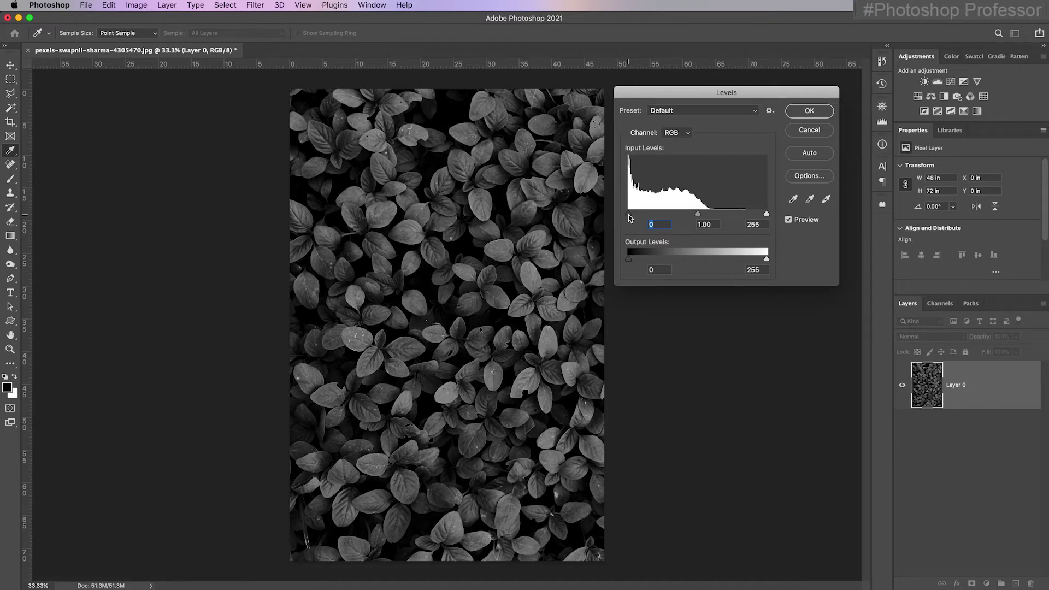
Preview shadow and highlight clipping by test-dragging the black and white input sliders.
{"action": "left_click", "coordinate": [629, 216]}
{"action": "left_click", "coordinate": [629, 215]}
{"action": "key", "text": "alt"}
{"action": "left_click", "coordinate": [629, 215], "text": "alt"}
{"action": "left_click_drag", "start_coordinate": [629, 217], "coordinate": [618, 217]}
{"action": "left_click", "coordinate": [766, 215]}
{"action": "left_click_drag", "start_coordinate": [765, 215], "coordinate": [735, 217]}
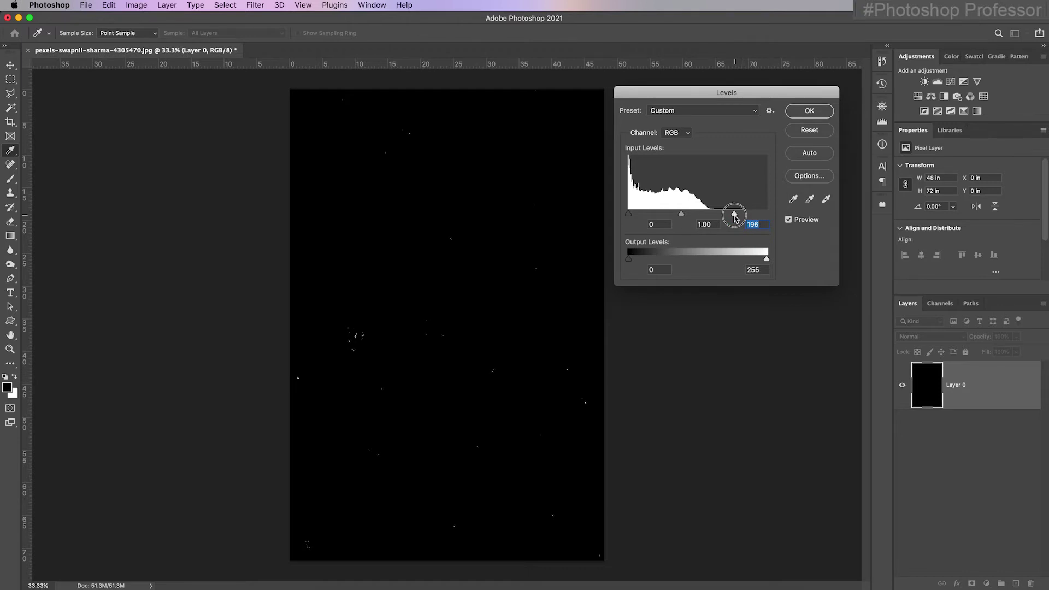
{"action": "left_click_drag", "start_coordinate": [733, 218], "coordinate": [709, 217]}
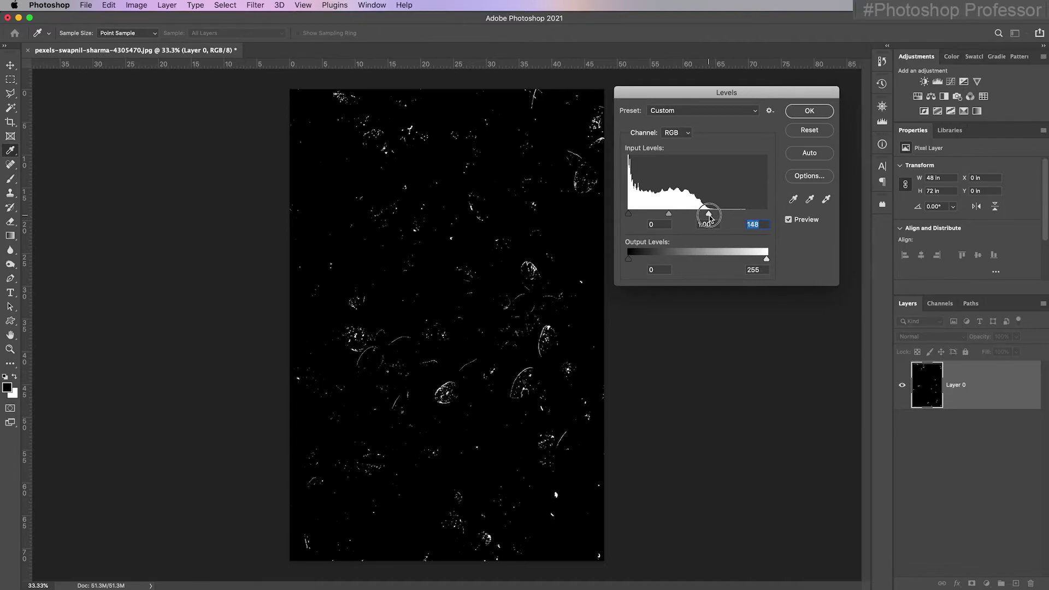
{"action": "left_click_drag", "start_coordinate": [709, 217], "coordinate": [709, 216]}
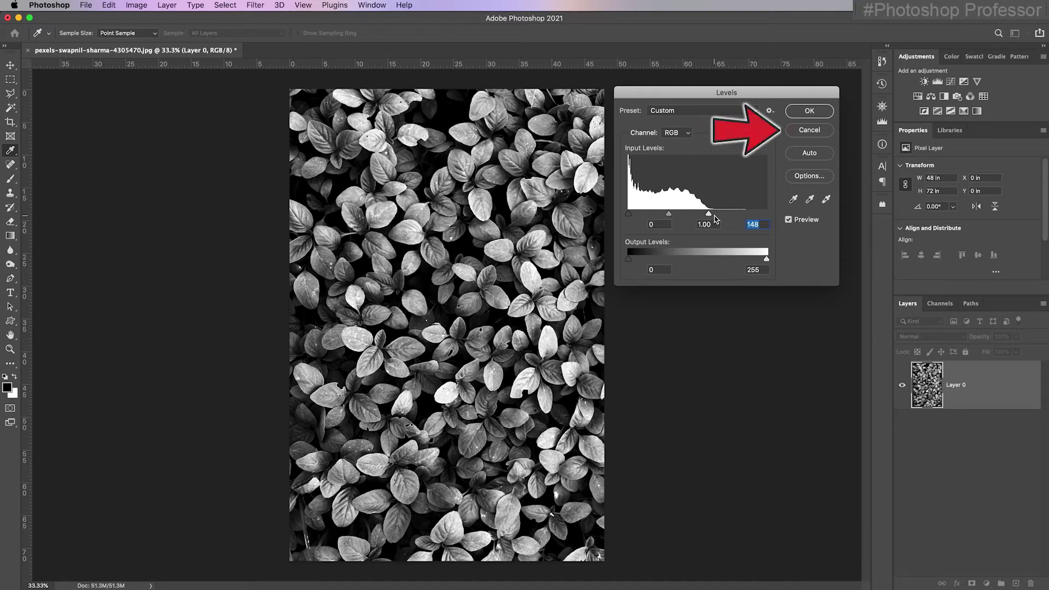
Reset Levels, then apply white input 156, midtones 1.09 and output white 247.
{"action": "key", "text": "alt"}
{"action": "left_click", "coordinate": [818, 137], "text": "alt"}
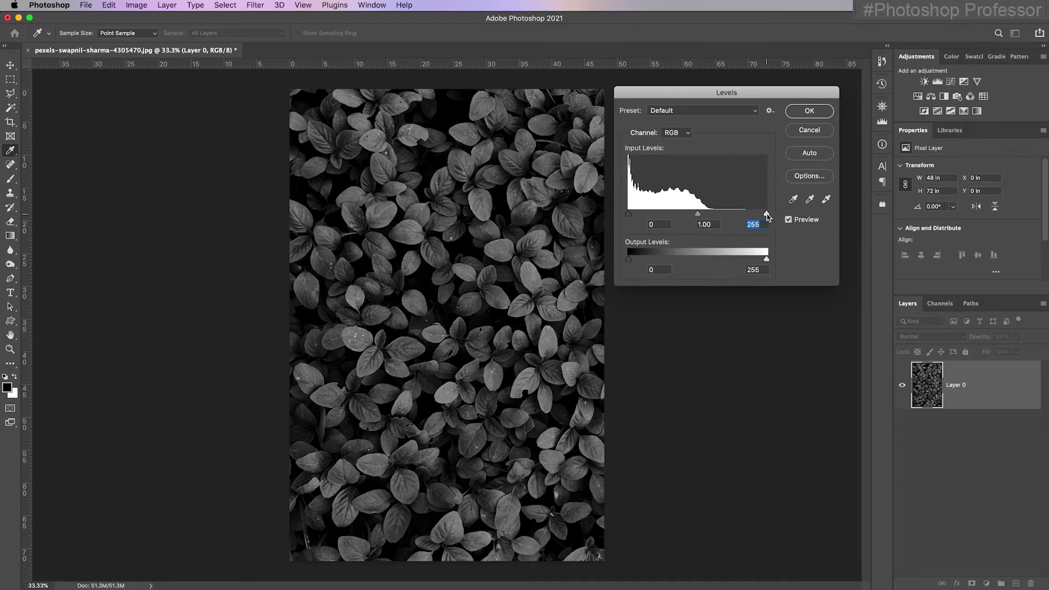
{"action": "left_click_drag", "start_coordinate": [767, 216], "coordinate": [713, 216]}
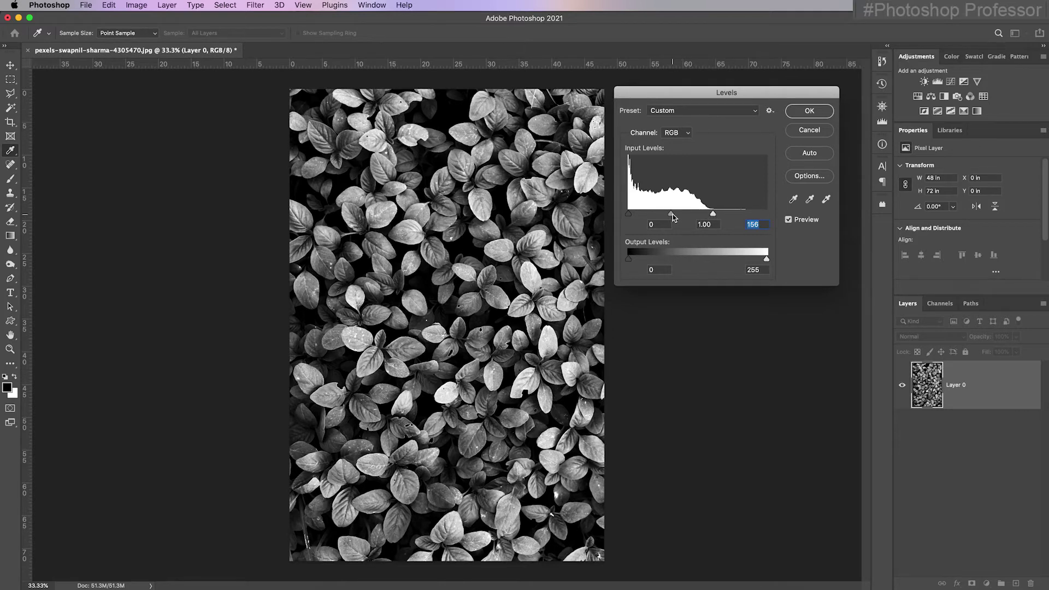
{"action": "mouse_move", "coordinate": [672, 214]}
{"action": "left_mouse_down"}
{"action": "mouse_move", "coordinate": [660, 216]}
{"action": "mouse_move", "coordinate": [668, 218]}
{"action": "left_mouse_up"}
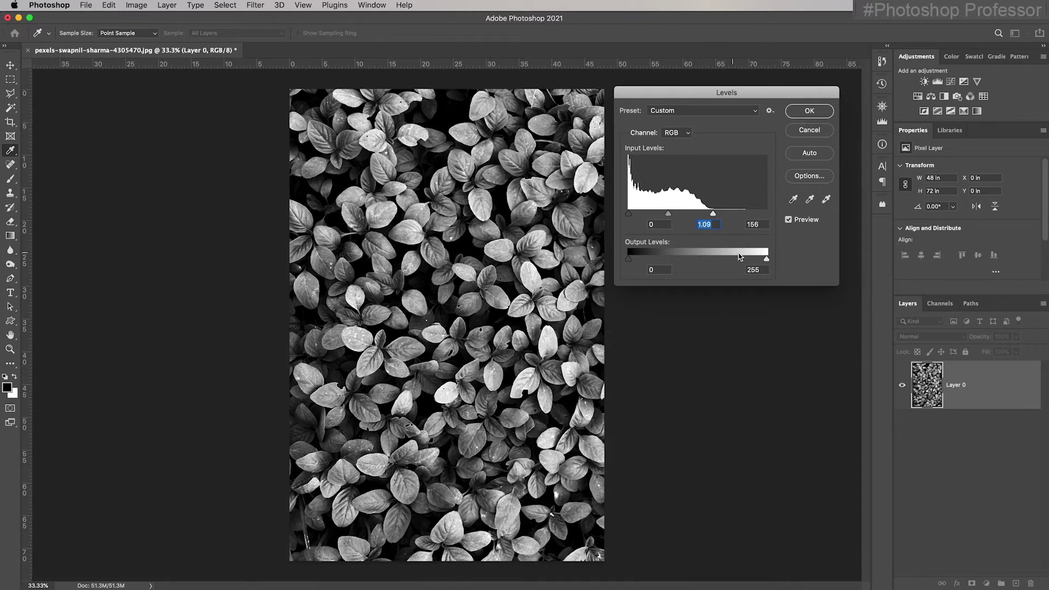
{"action": "left_click_drag", "start_coordinate": [766, 258], "coordinate": [761, 261]}
{"action": "left_click", "coordinate": [817, 113]}
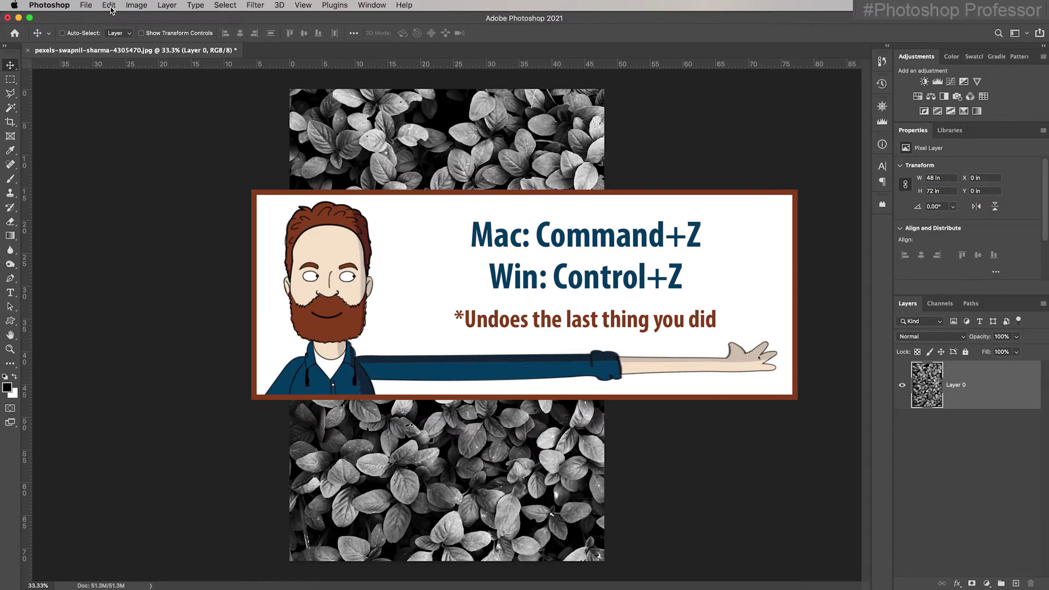
Undo the Levels change with Edit > Undo and reopen the Image menu.
{"action": "left_click", "coordinate": [110, 5]}
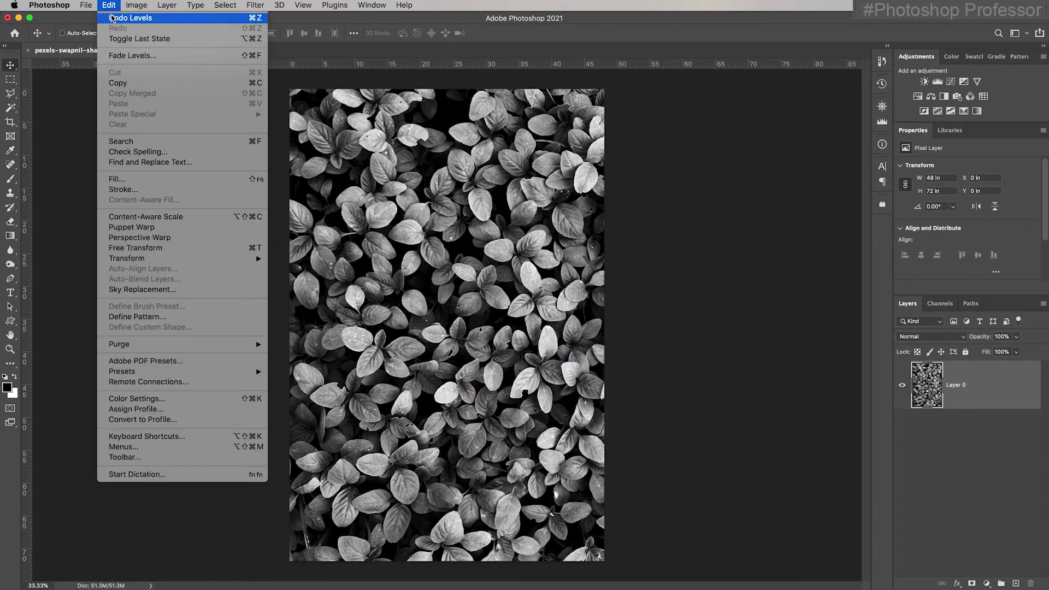
{"action": "left_click", "coordinate": [177, 19]}
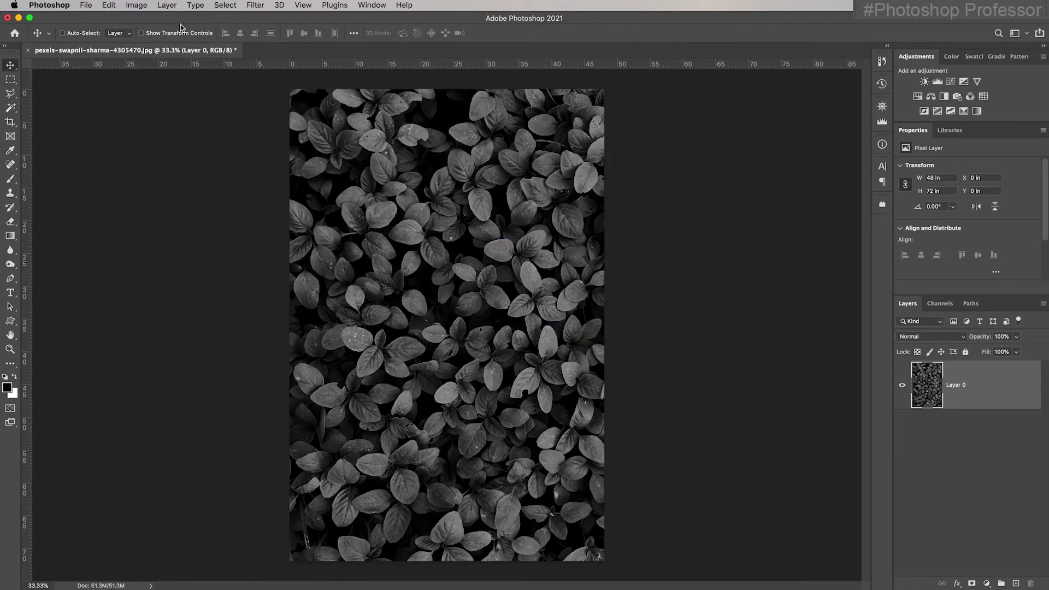
{"action": "left_click", "coordinate": [134, 6]}
{"action": "mouse_move", "coordinate": [154, 35]}
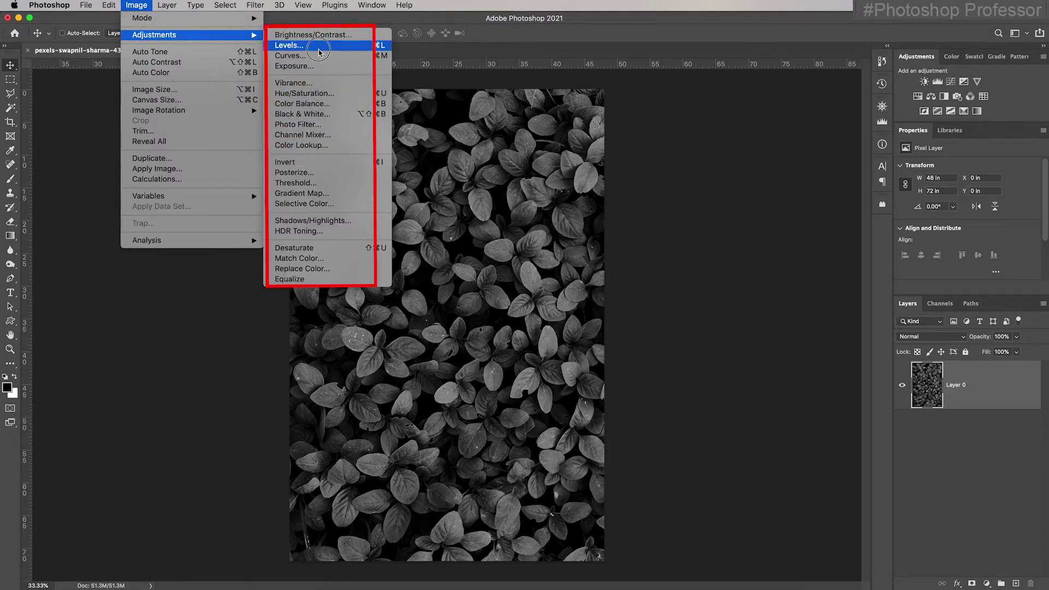
Add a Levels 1 layer with white input 161, midtones 0.87, output 235, then toggle its visibility to compare.
{"action": "left_click", "coordinate": [643, 158]}
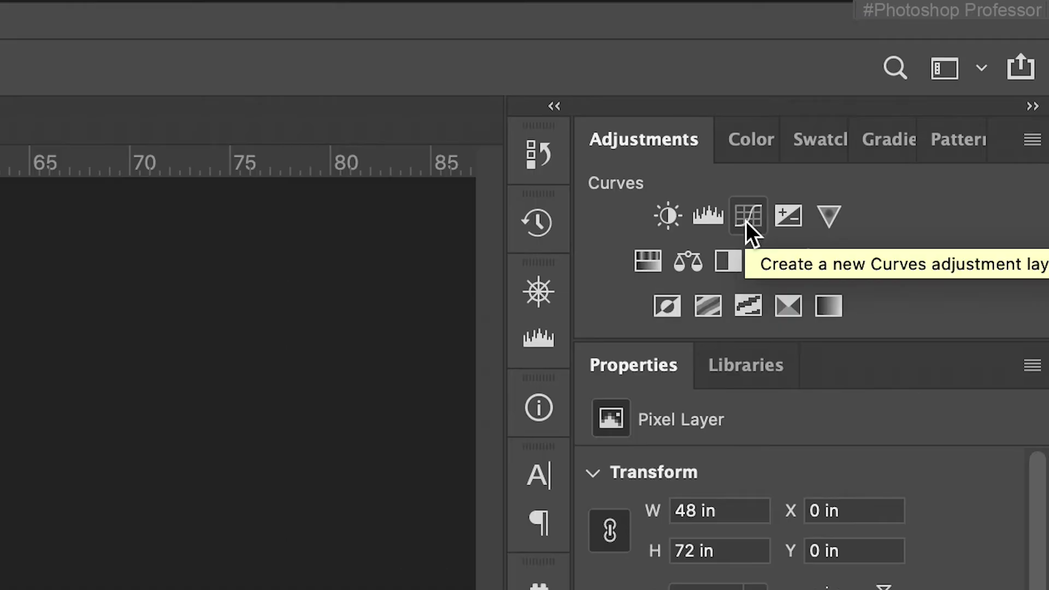
{"action": "left_click", "coordinate": [708, 216]}
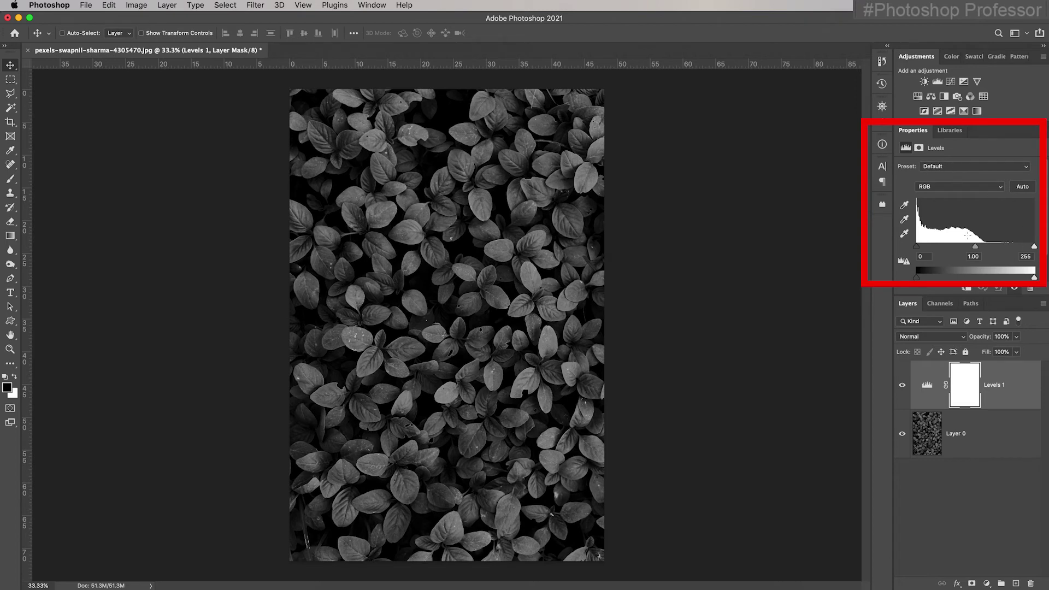
{"action": "scroll", "coordinate": [968, 214], "scroll_direction": "down", "scroll_amount": 1}
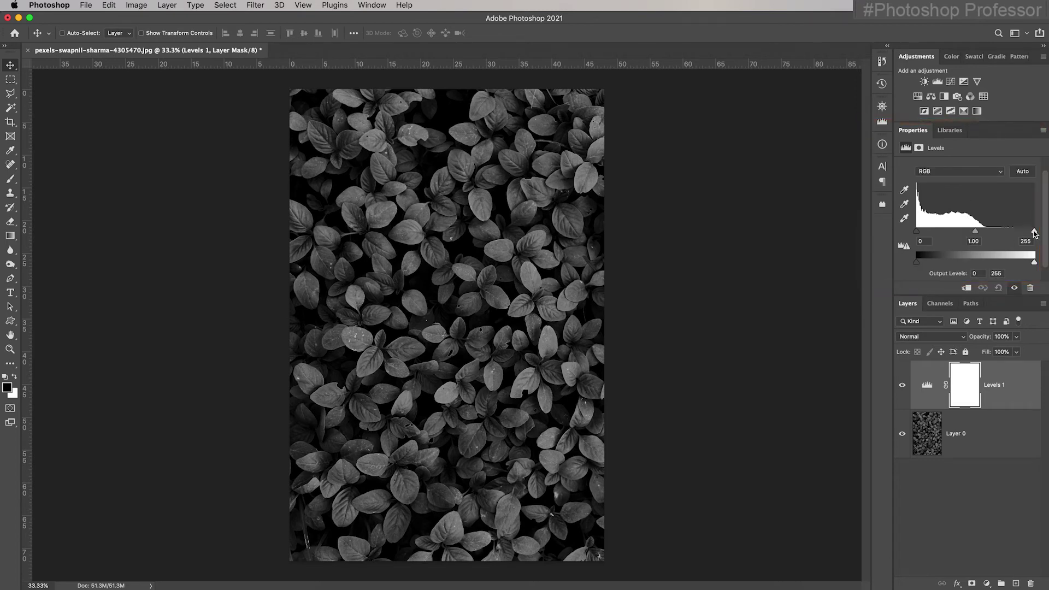
{"action": "left_click_drag", "start_coordinate": [1033, 231], "coordinate": [954, 231]}
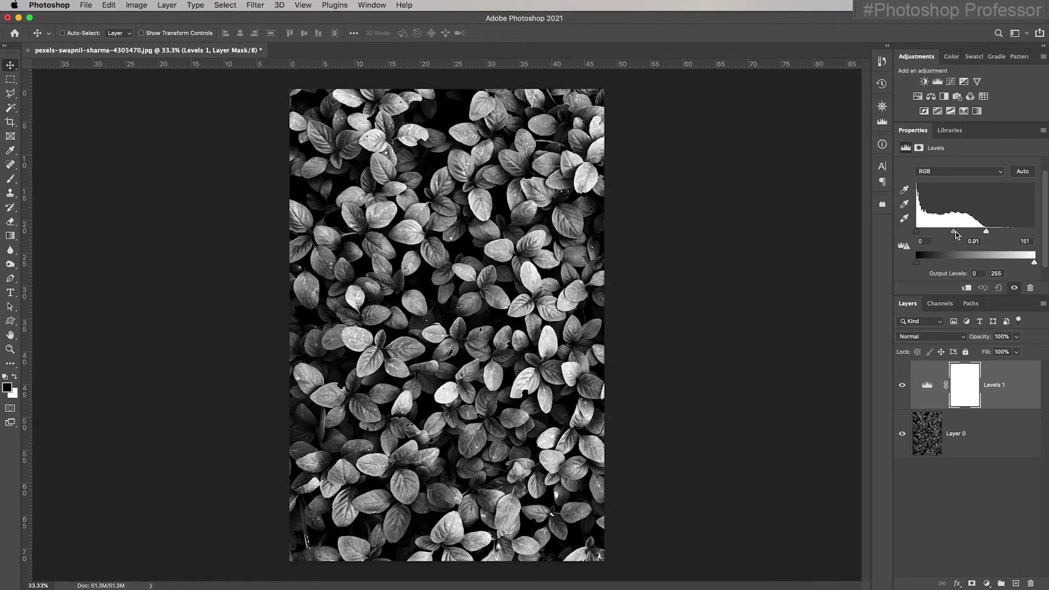
{"action": "left_click_drag", "start_coordinate": [1034, 262], "coordinate": [1025, 263]}
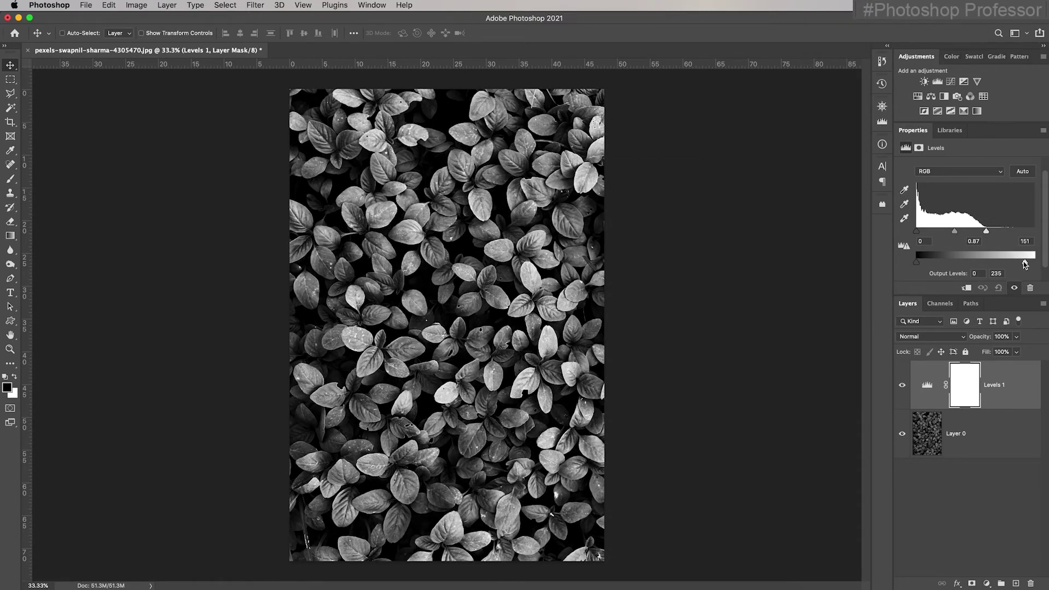
{"action": "left_click", "coordinate": [901, 387]}
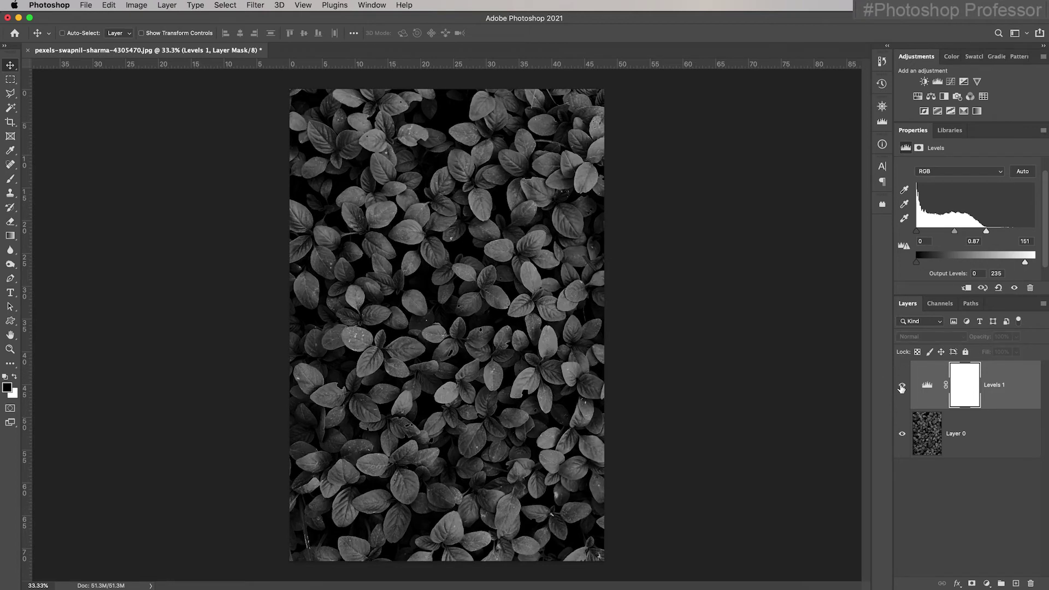
{"action": "left_click", "coordinate": [901, 387]}
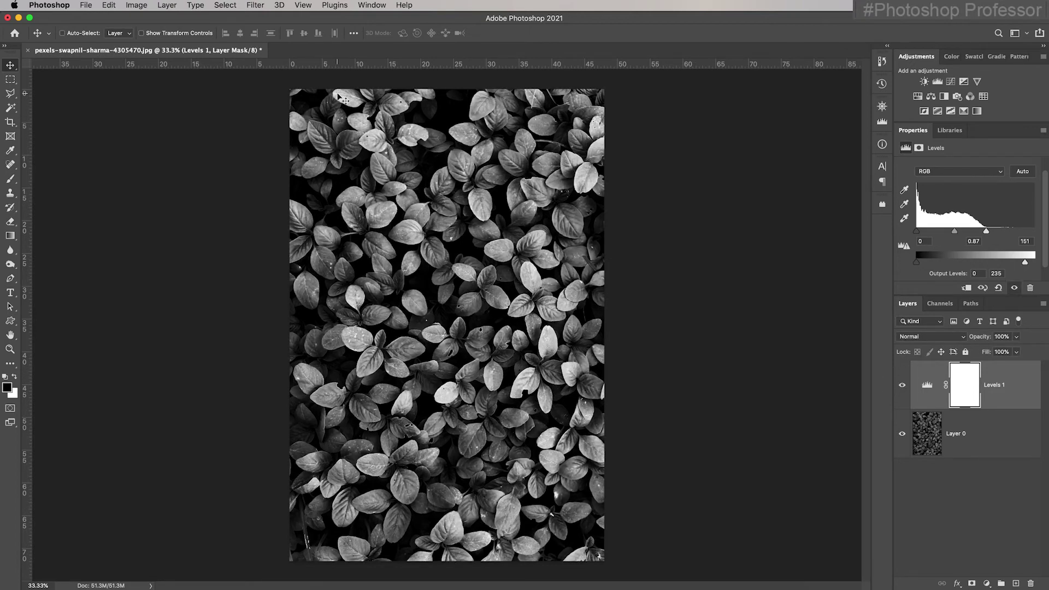
{"action": "left_click", "coordinate": [85, 5]}
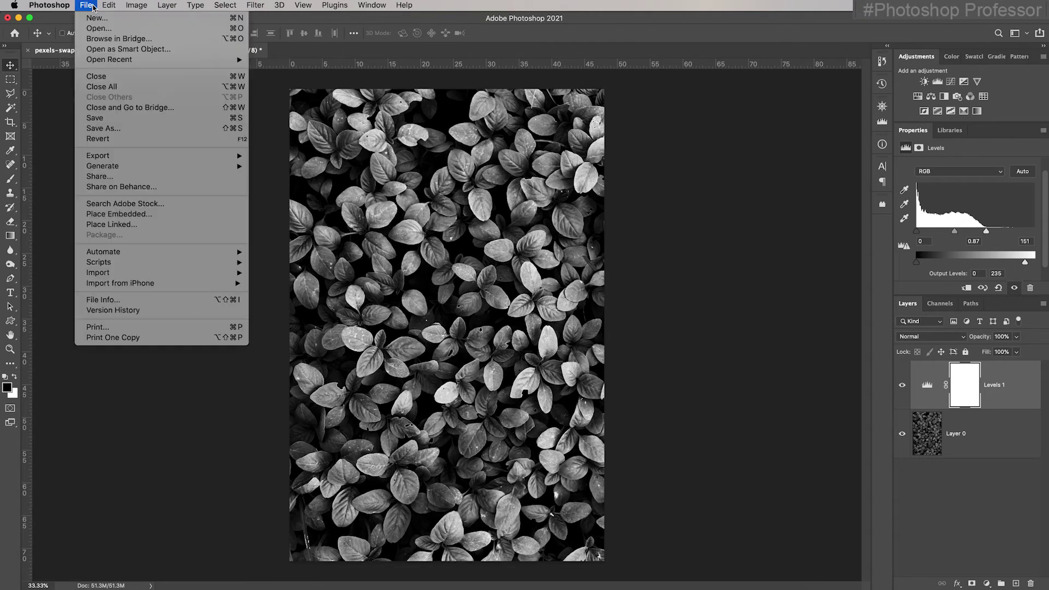
{"action": "left_click", "coordinate": [189, 128]}
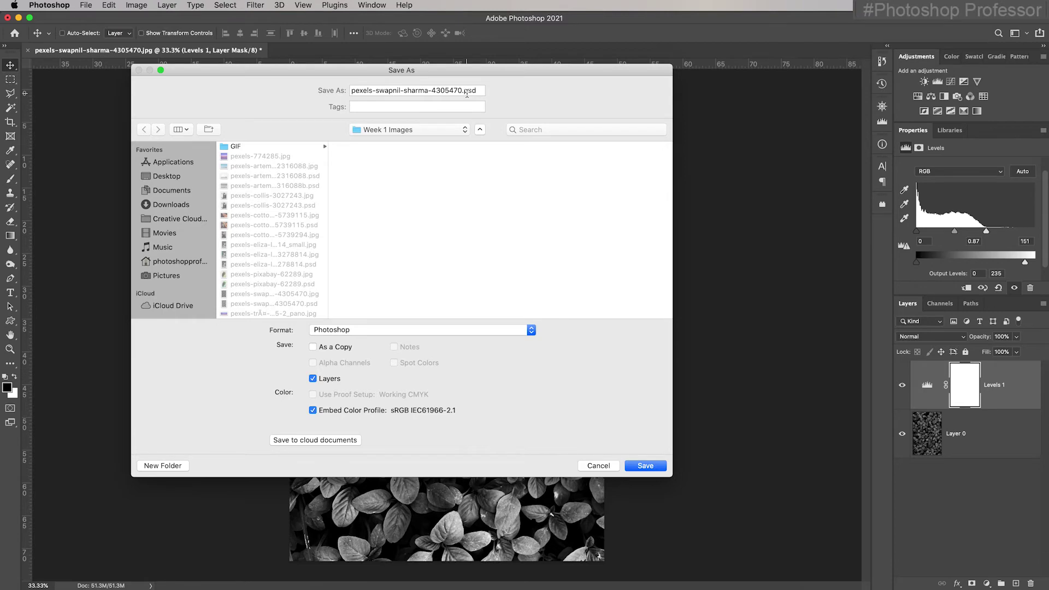
{"action": "left_click", "coordinate": [609, 465]}
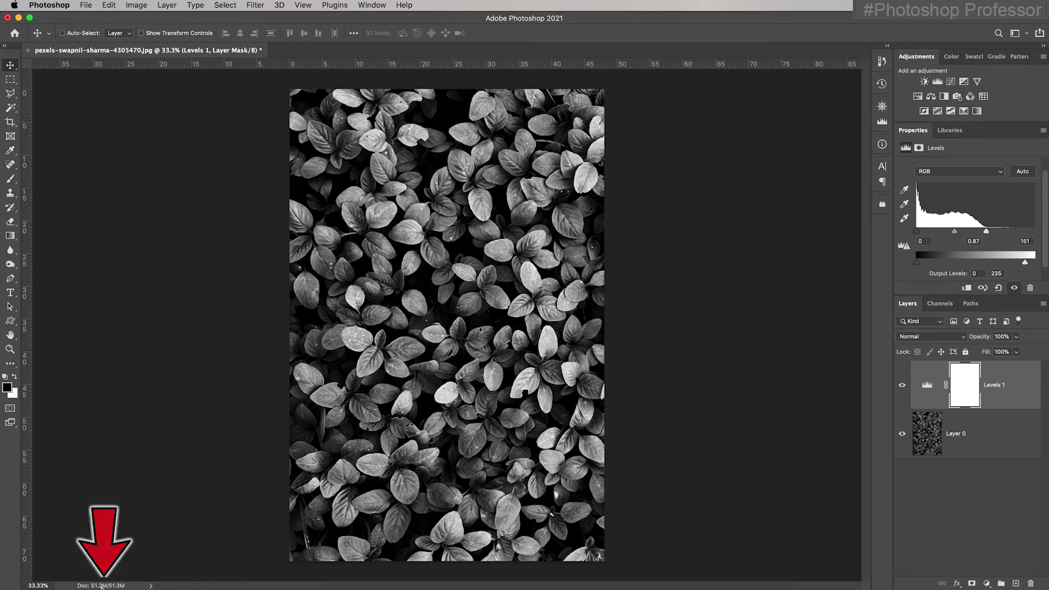
Resize the leaf photo to 1920 × 2880 pixels in Image Size.
{"action": "left_click", "coordinate": [138, 6]}
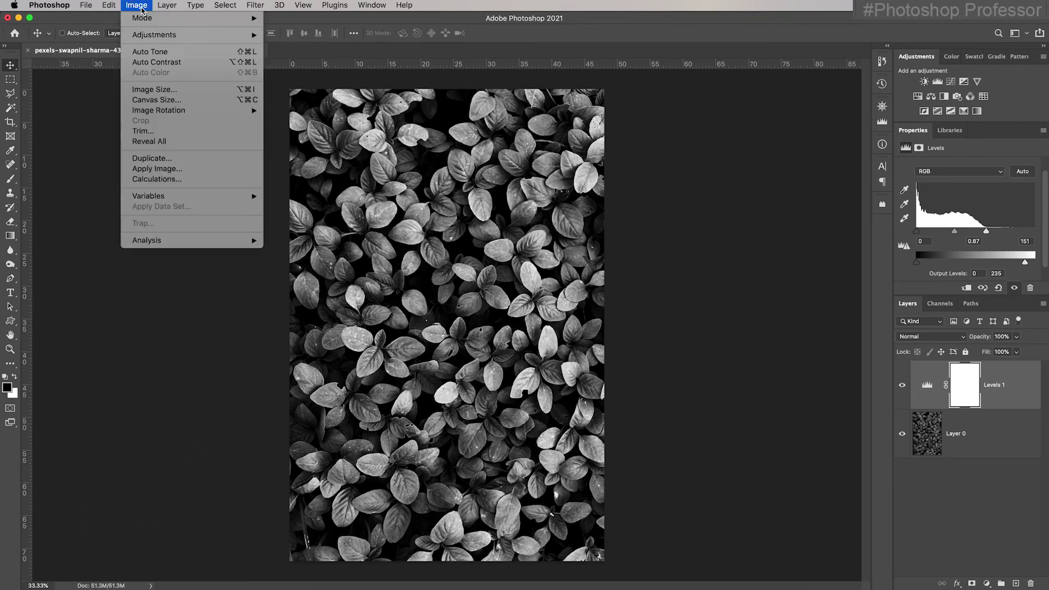
{"action": "left_click", "coordinate": [169, 89]}
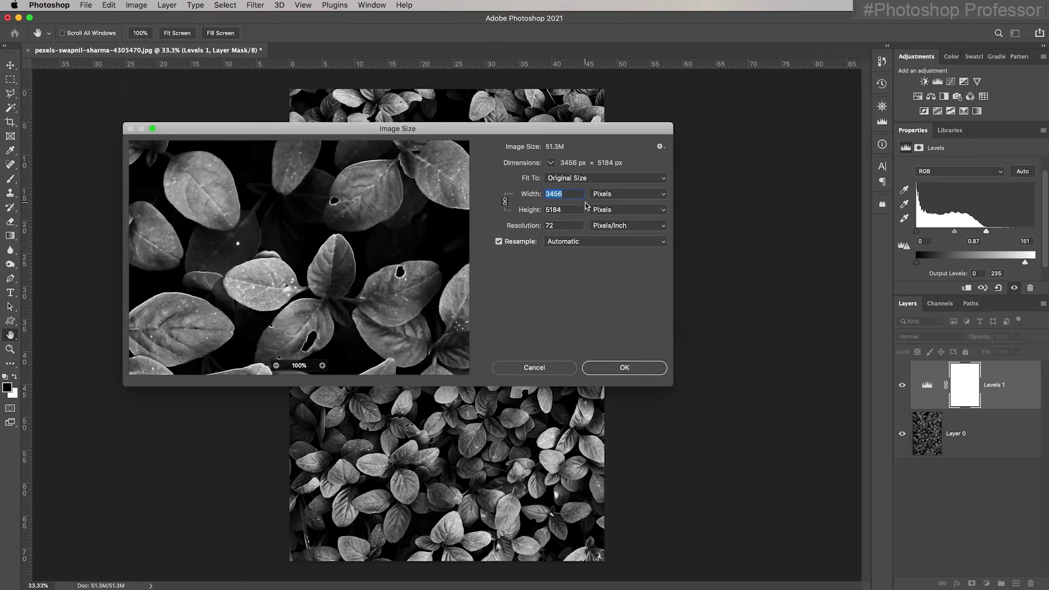
{"action": "type", "text": "1920"}
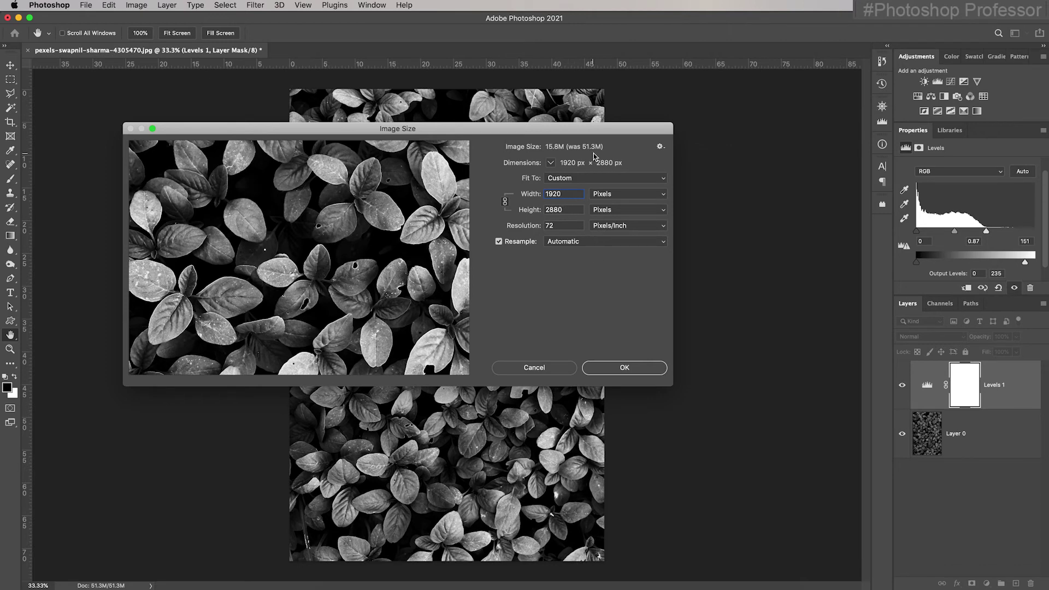
{"action": "left_click", "coordinate": [629, 369]}
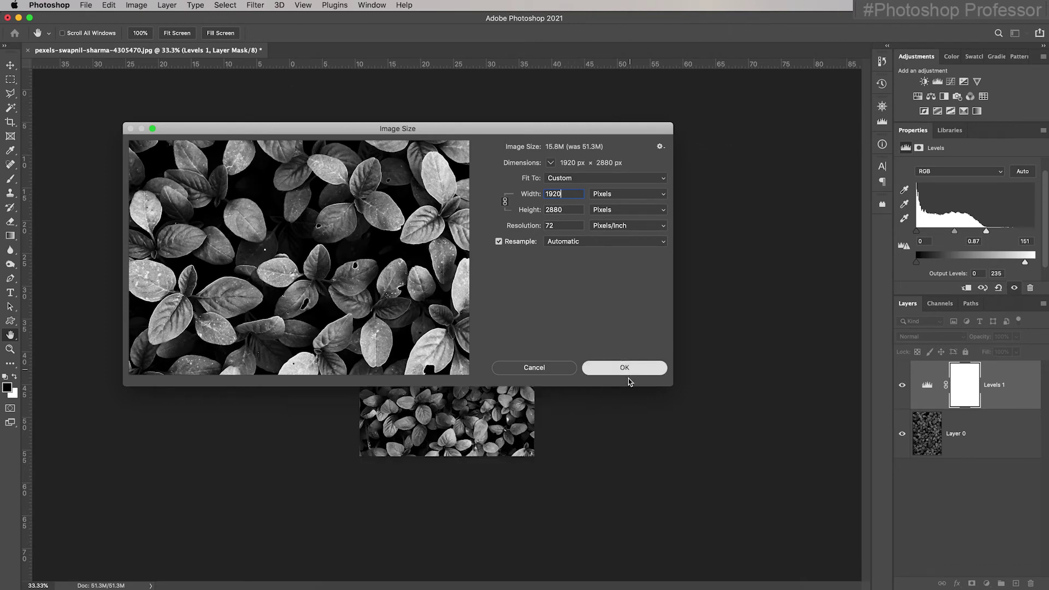
Save a renamed copy in JPEG format and accept the default JPEG Options.
{"action": "left_click", "coordinate": [85, 5]}
{"action": "left_click", "coordinate": [119, 124]}
{"action": "left_click", "coordinate": [410, 329]}
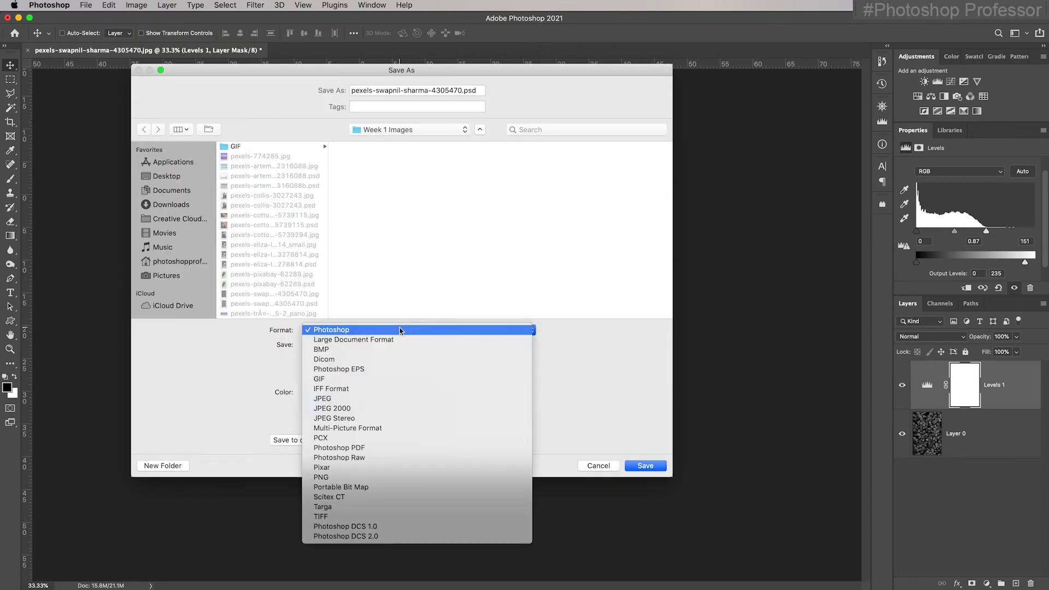
{"action": "left_click", "coordinate": [401, 423]}
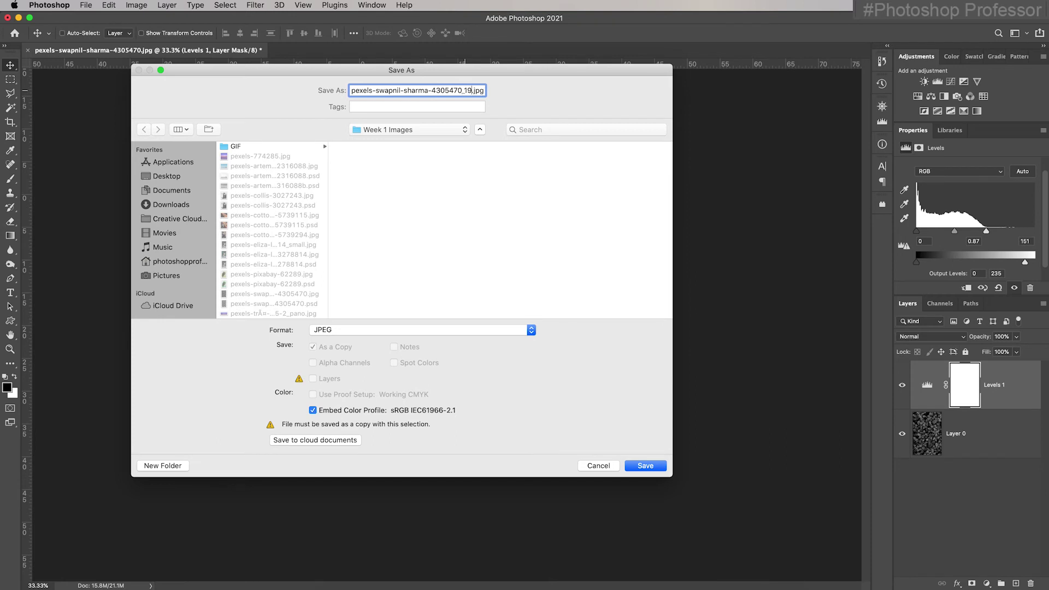
{"action": "left_click", "coordinate": [643, 465]}
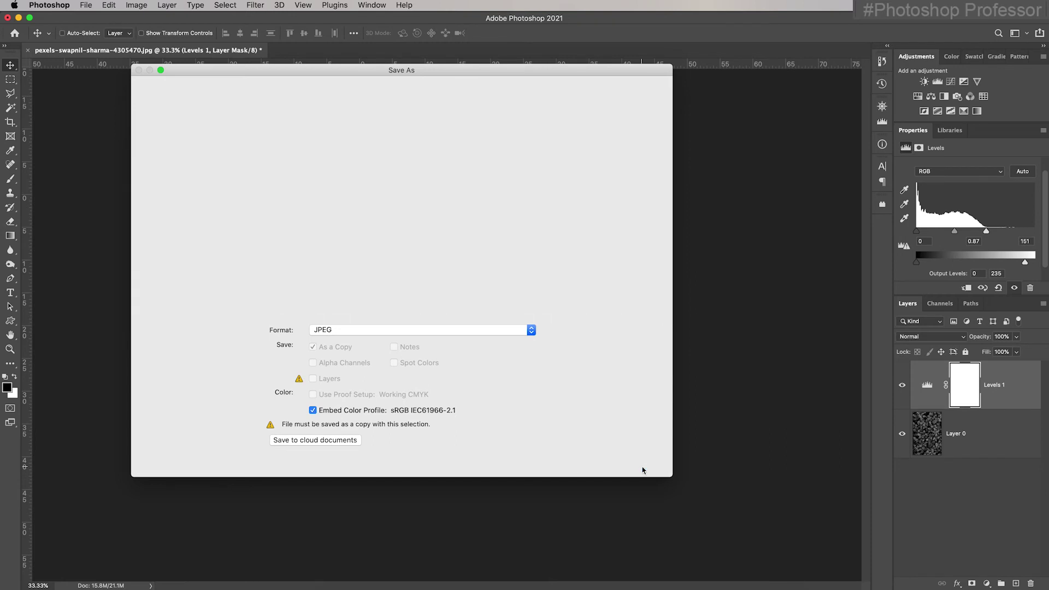
{"action": "left_click", "coordinate": [512, 96]}
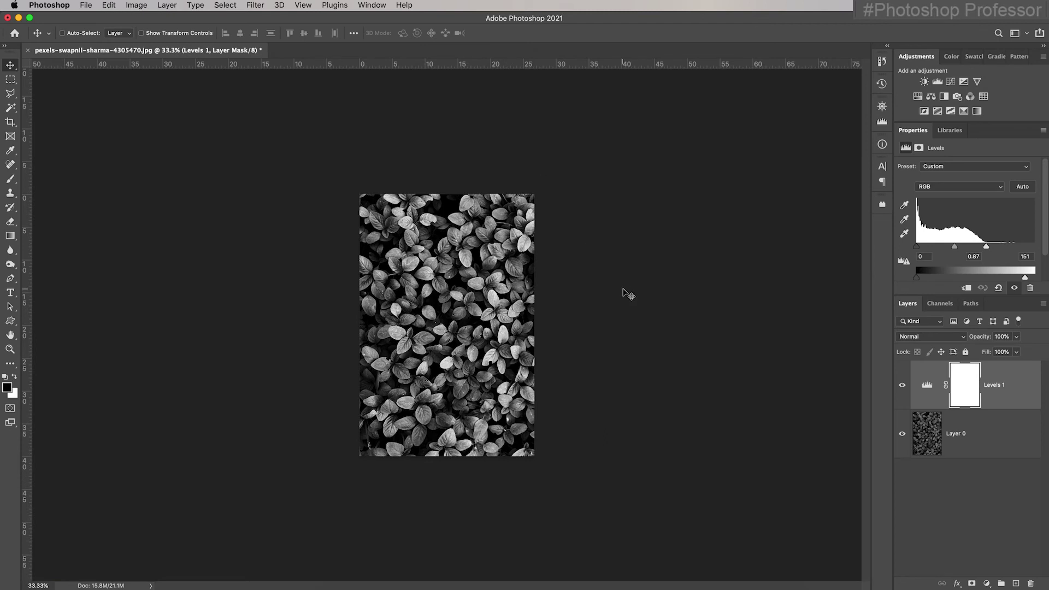
Close the leaf document tab, choosing Don't Save.
{"action": "left_click", "coordinate": [28, 51]}
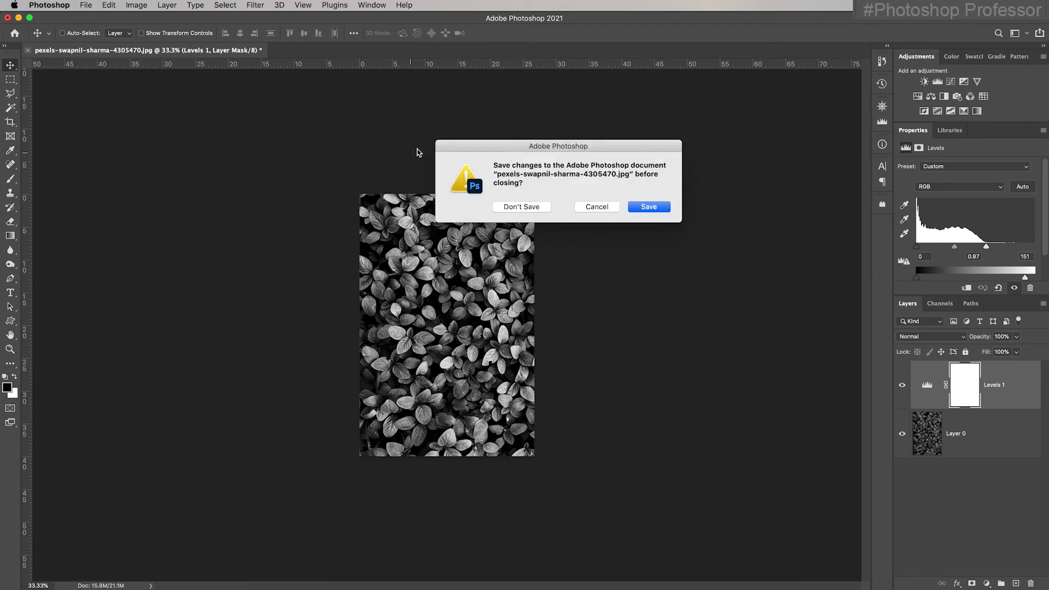
{"action": "left_click", "coordinate": [527, 209]}
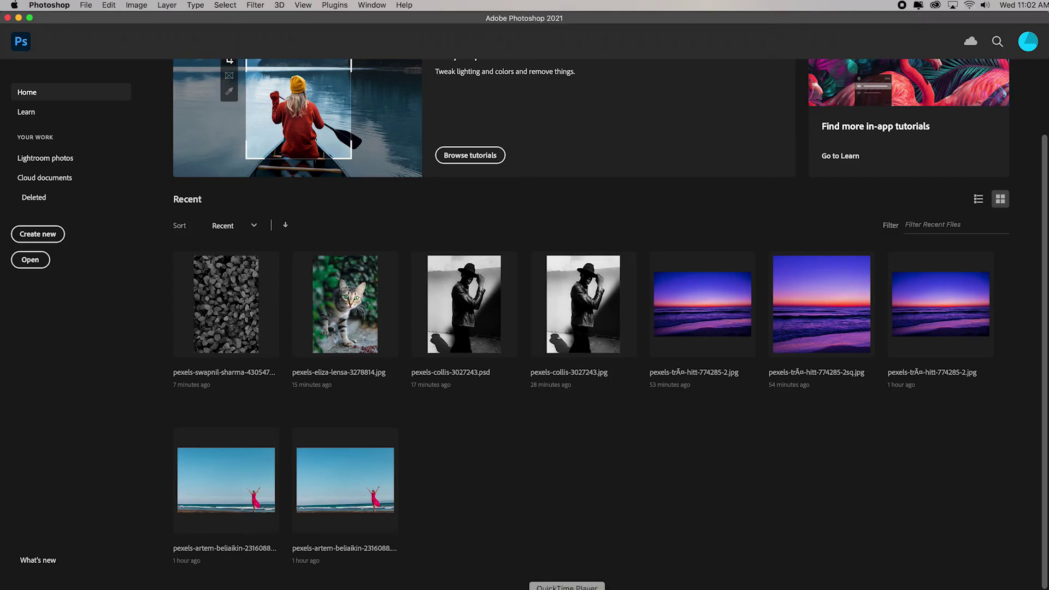